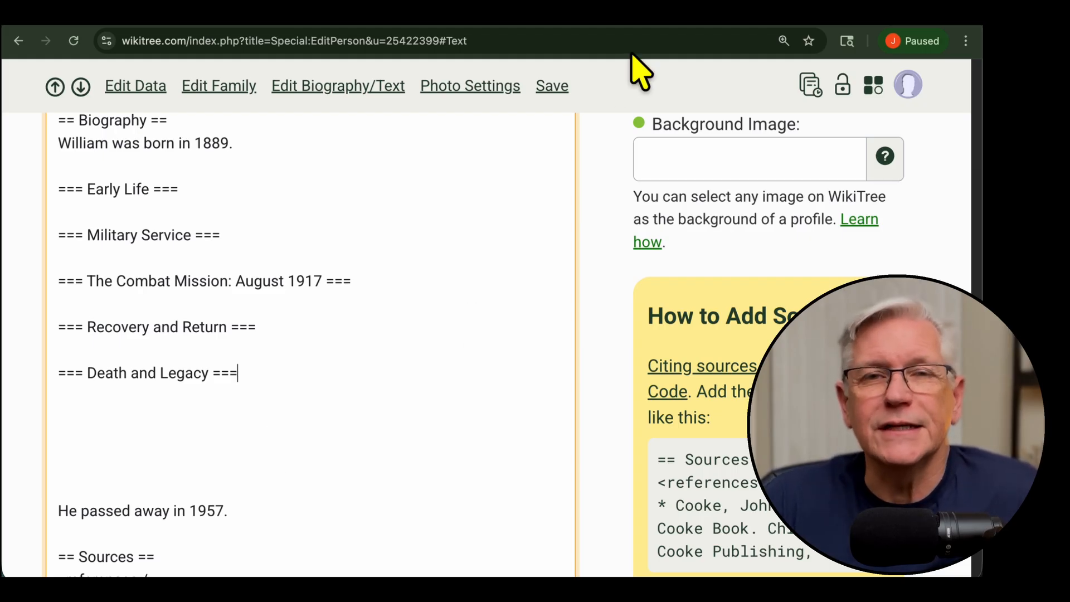
Under the Early Life heading, add the ancestor's full name, birth details, linked parents with a 1911 census reference, and sibling information
left_click(641, 12)
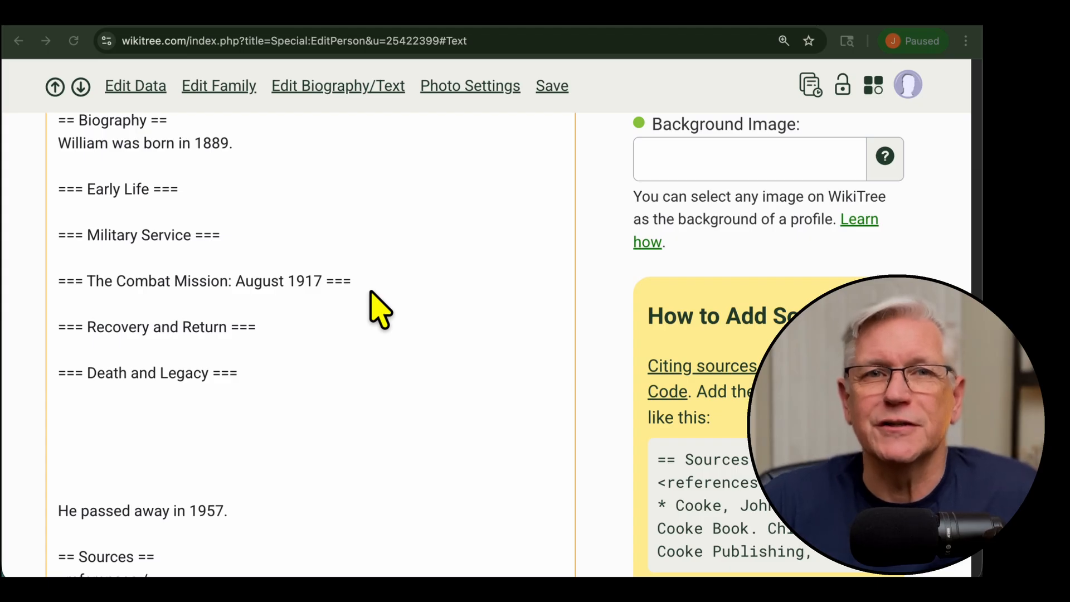
left_click(216, 222)
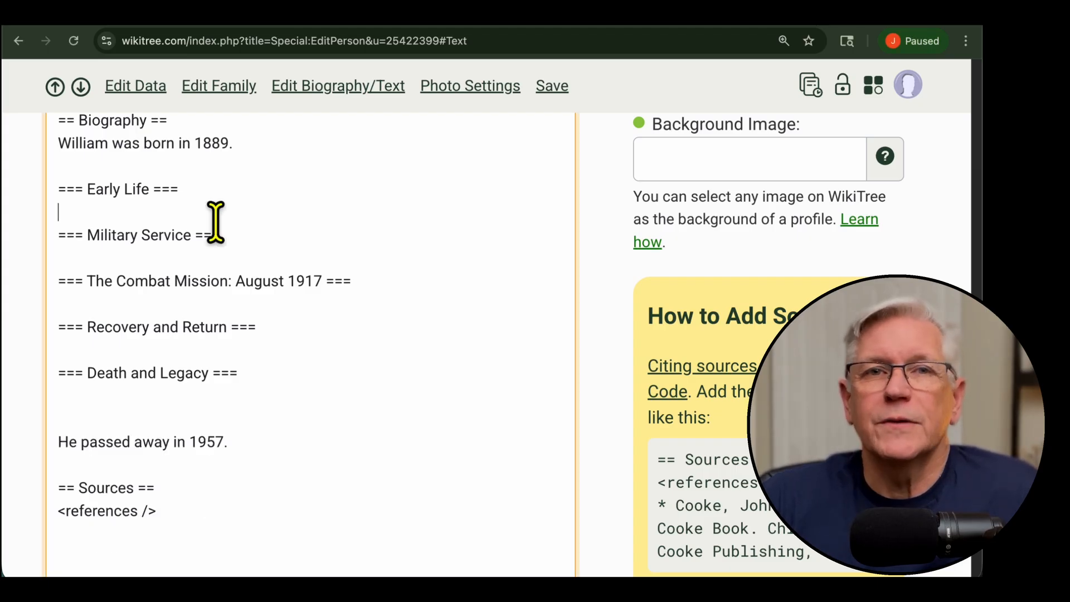
key("Return")
key("Return")
key("Return")
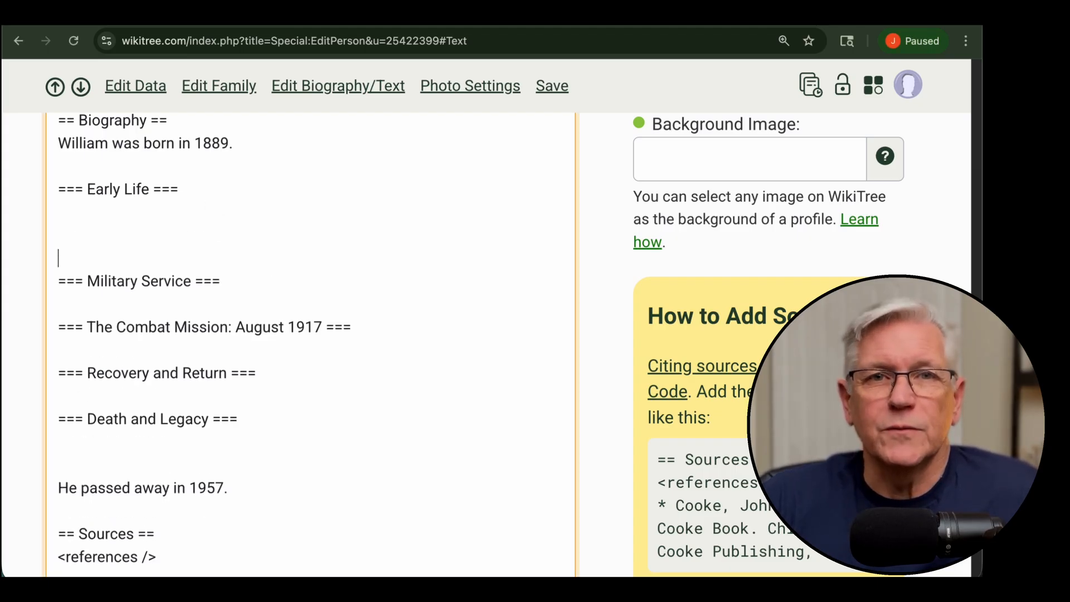
left_click(148, 228)
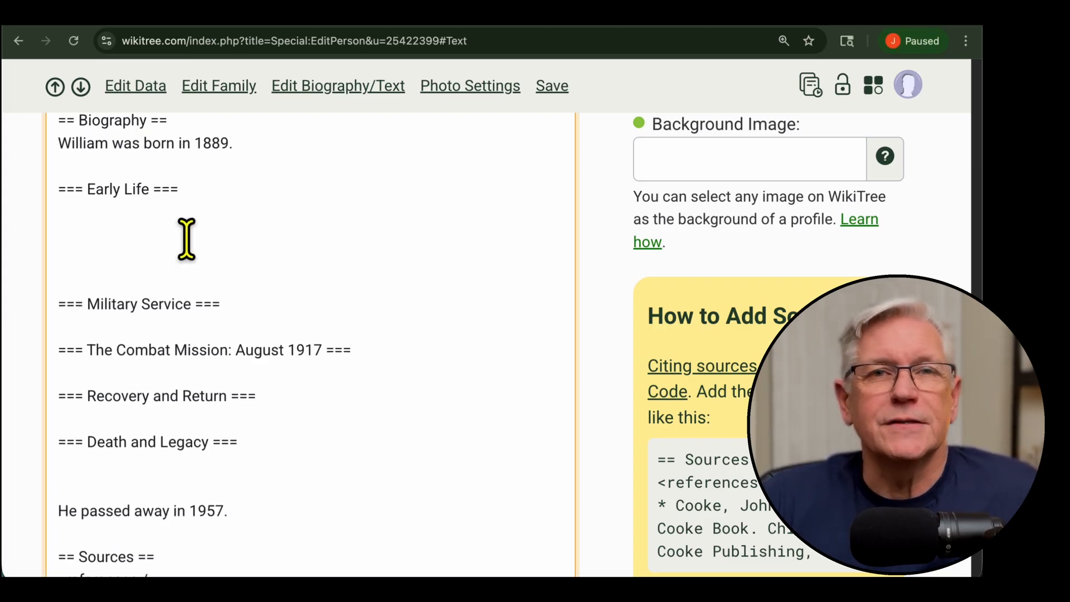
type("Wil")
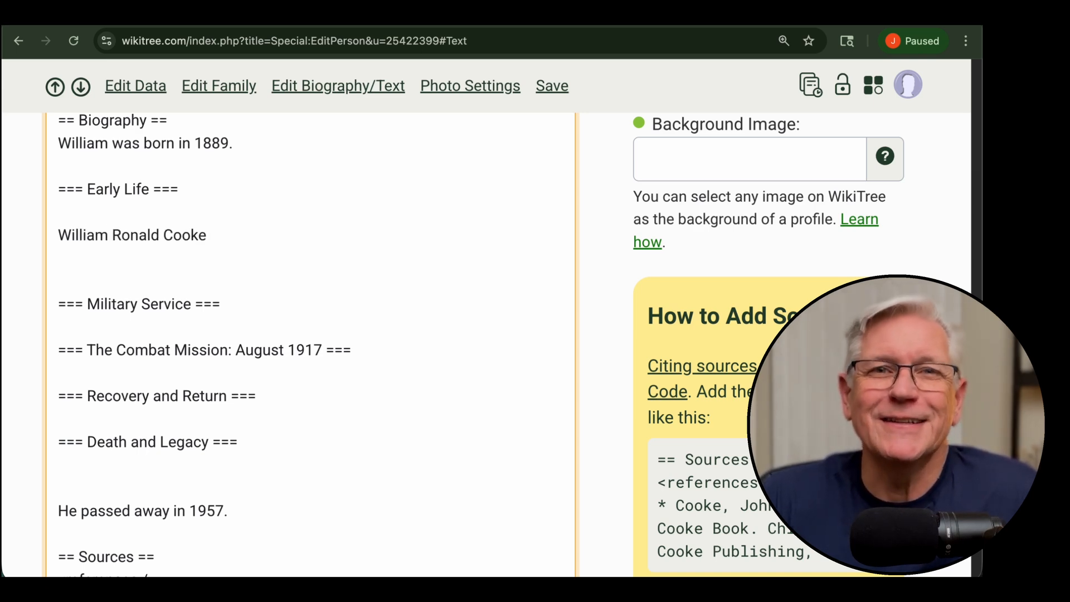
type("liam Ronald Cooke")
key("super+v")
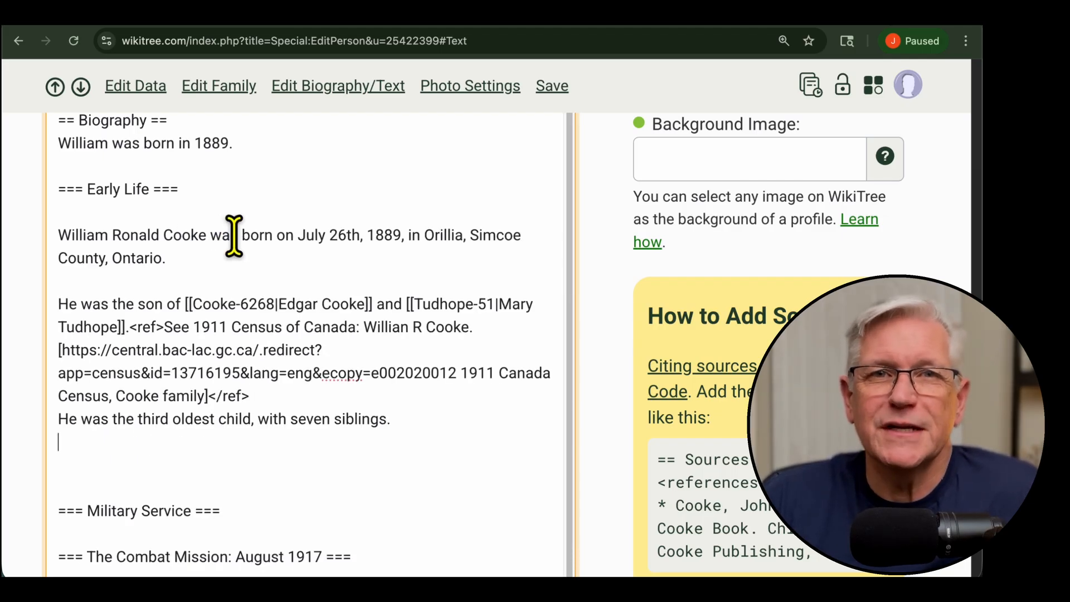
key("Delete")
key("Delete")
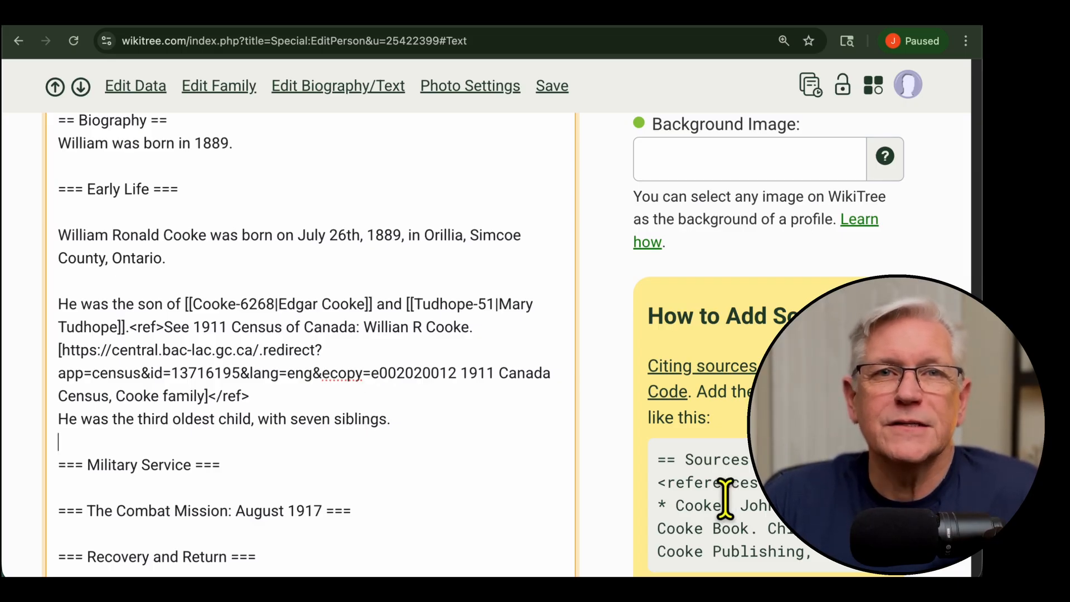
Under the Military Service heading, add his 1914 Canadian Expeditionary Force enlistment with a Library and Archives Canada reference, plus his physical description
scroll(430, 423, "down", 5)
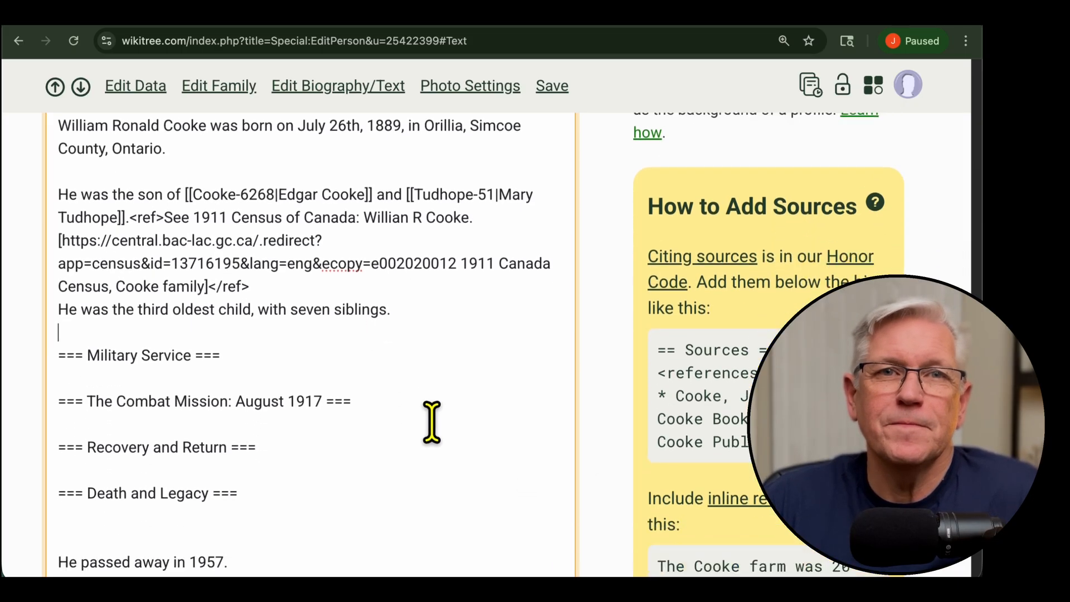
scroll(470, 393, "down", 1)
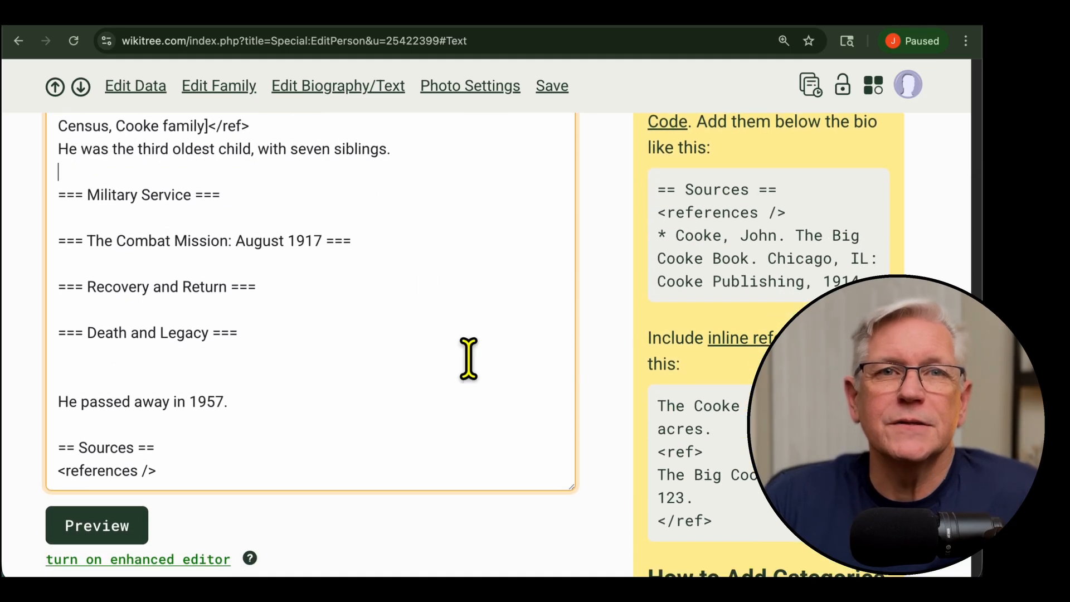
left_click(121, 217)
key("Return")
key("Return")
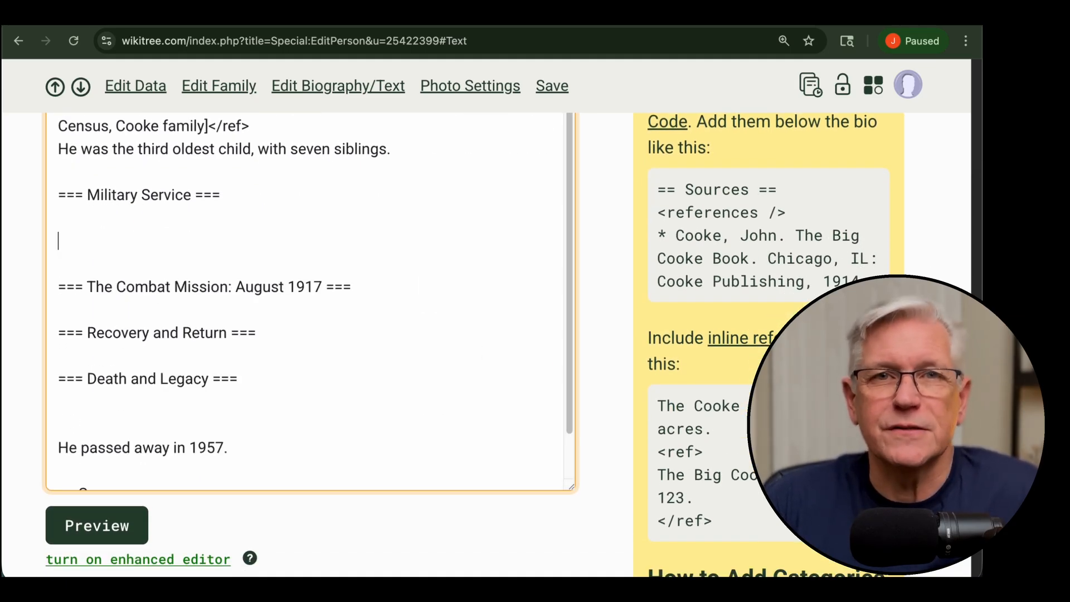
type("William Cooke was 25 years old when he enlisted with the Canadian Expeditionary Force in 1914.<ref>[https://www.bac-lac.gc.ca/eng/discover/military-heritage/first-world-war/personnel-records/Pages/item.aspx?IdNumber=114851 Library and Archives Canada, William Ronald Cooke]. </ref> He was assigned to Battalion 58, Regiment 453681. Additional records in his personnel file provide details about his military service, available online from Library & Archives Canada.  According to his military papers, he stood 5 feet, 5 inches tall. His \"girth when fully expanded\" was 33 1/4 inches. He had a fair complexion with grey eyes and fair hair. He was determined to be fit for the Canadian Expeditionary Force in 1915.")
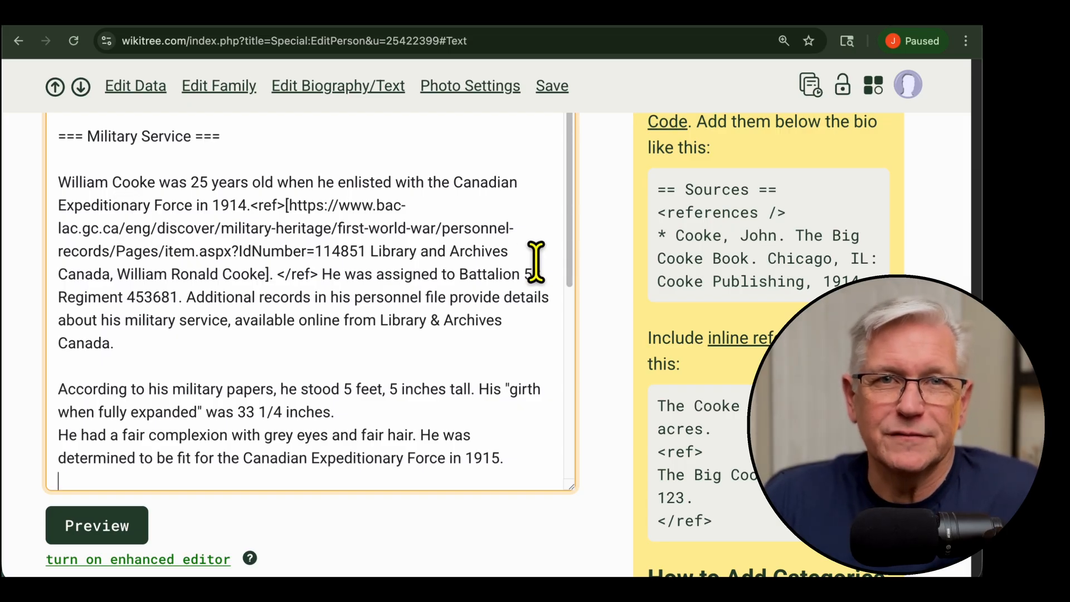
Under "The Combat Mission: August 1917", insert the account of the 55 Squadron mission near Dixmude and the medical officer's wound report
scroll(306, 346, "down", 5)
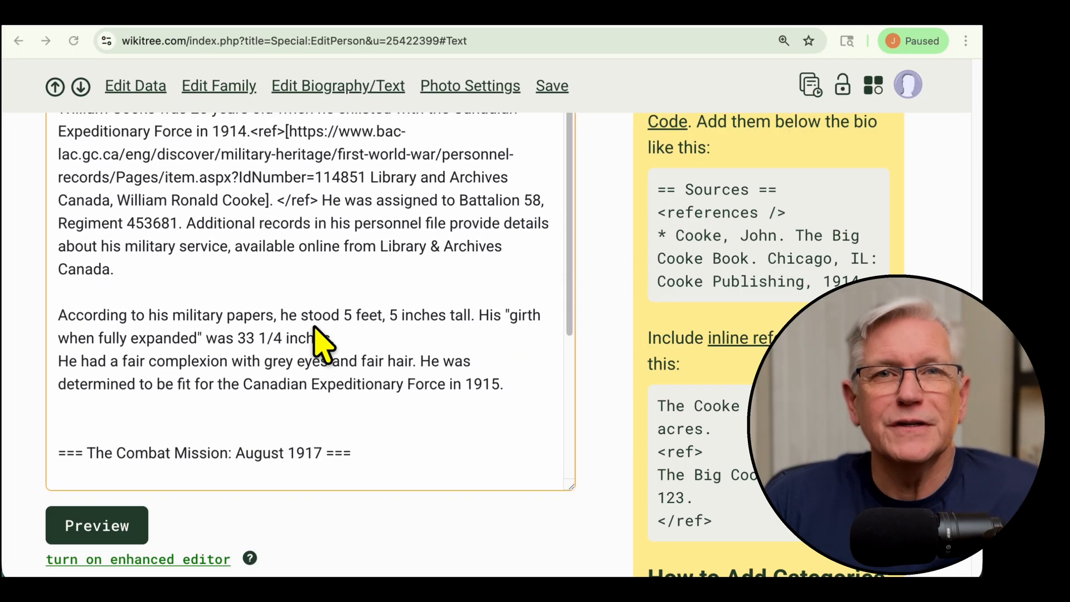
scroll(326, 345, "down", 3)
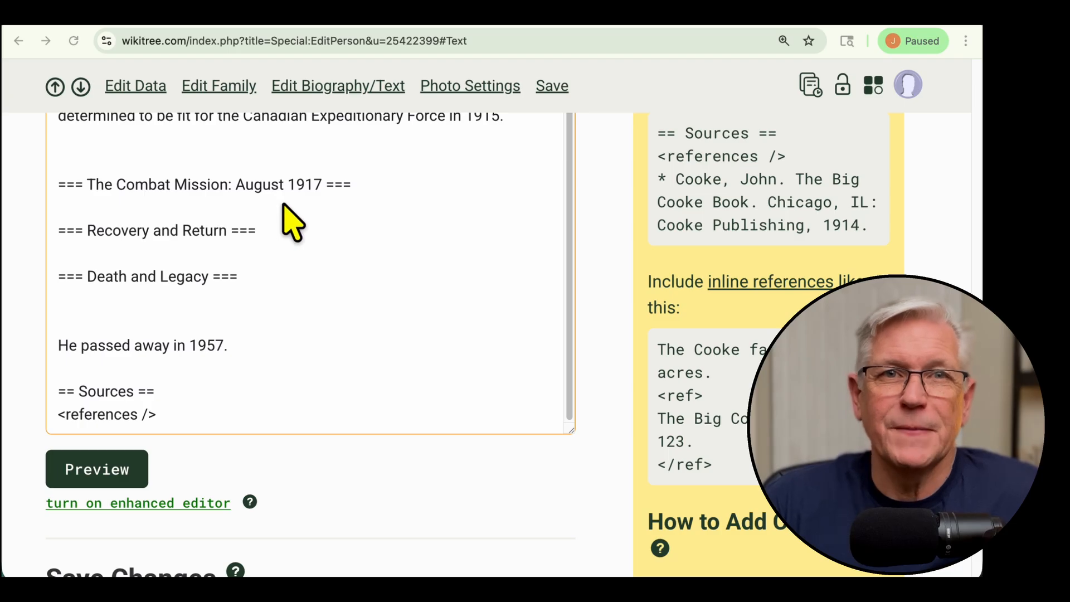
left_click(284, 205)
key("Return")
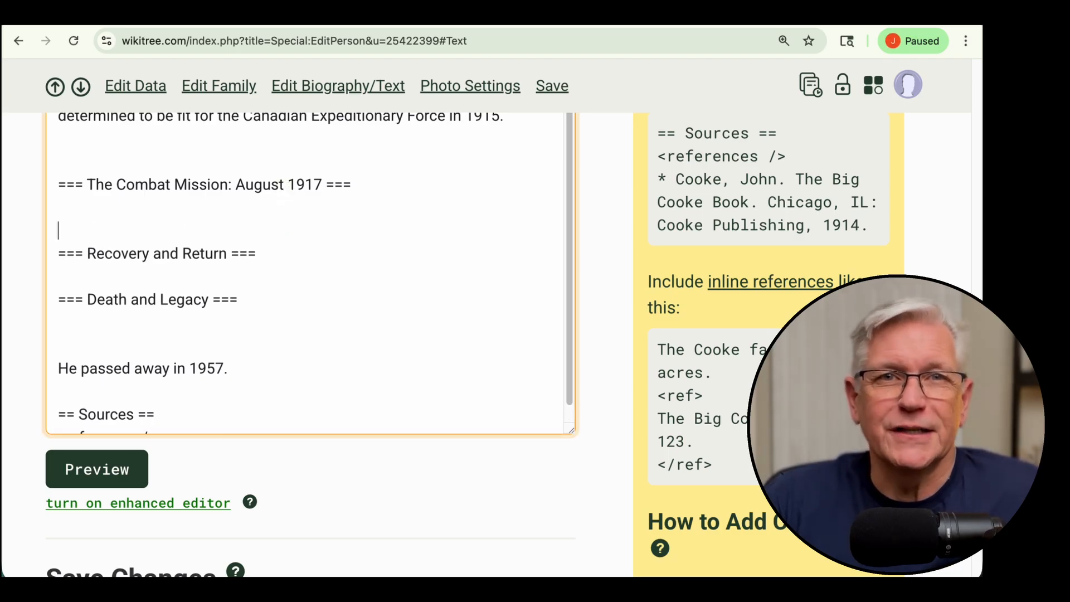
key("Return")
key("Return")
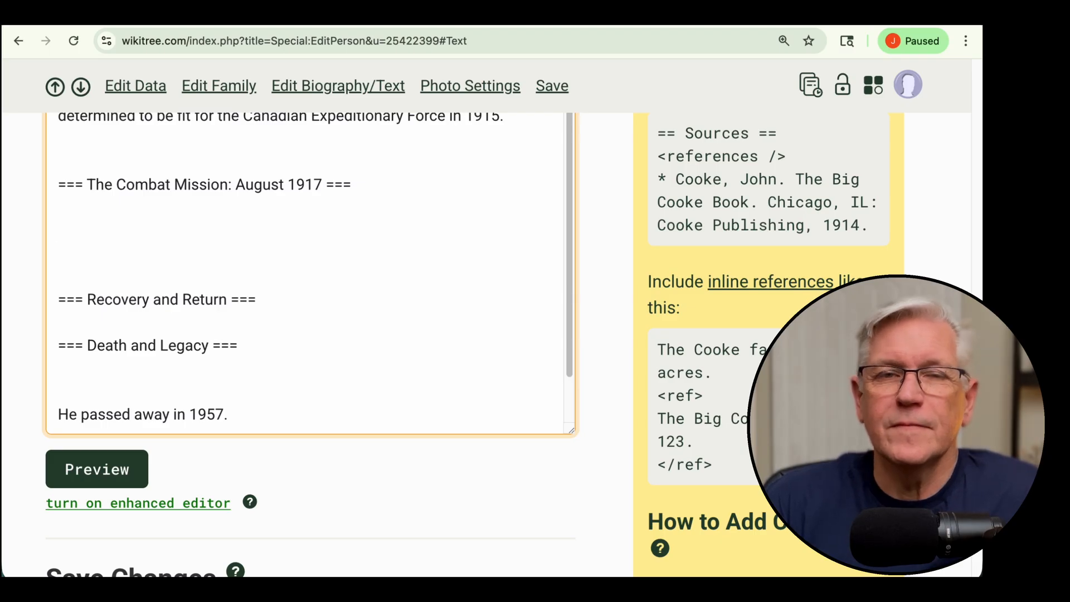
key("ctrl+v")
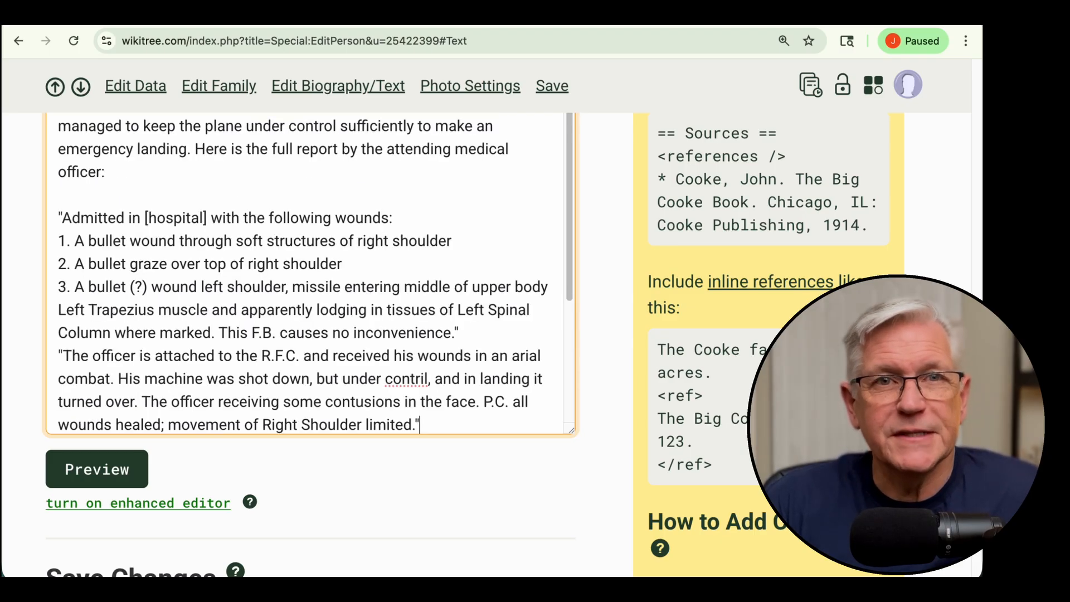
Review the combat mission account and place the insertion point at the end of the medical report
scroll(363, 222, "up", 5)
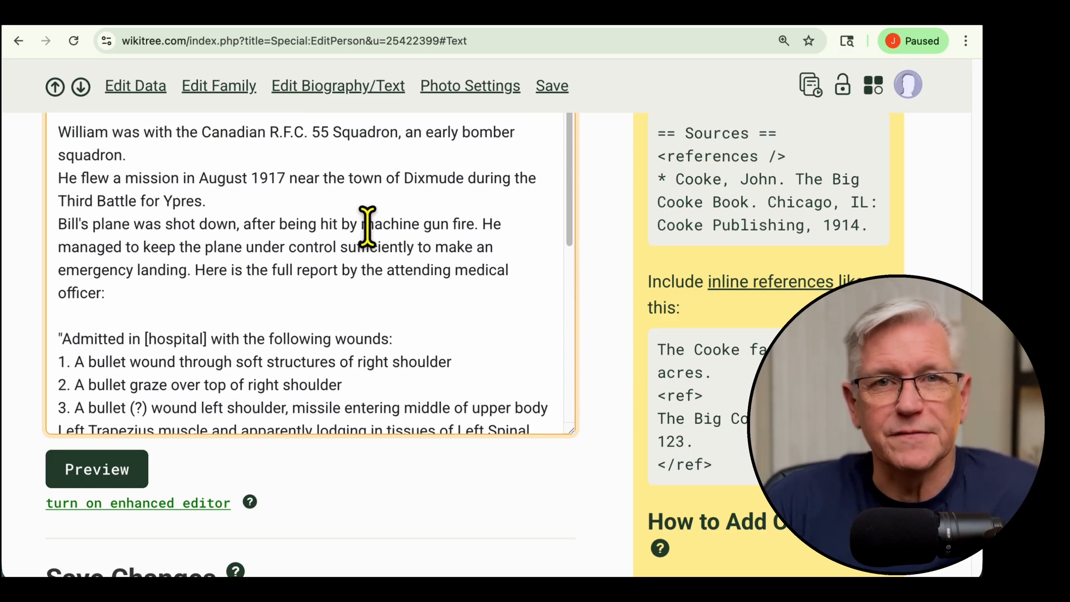
scroll(366, 227, "up", 2)
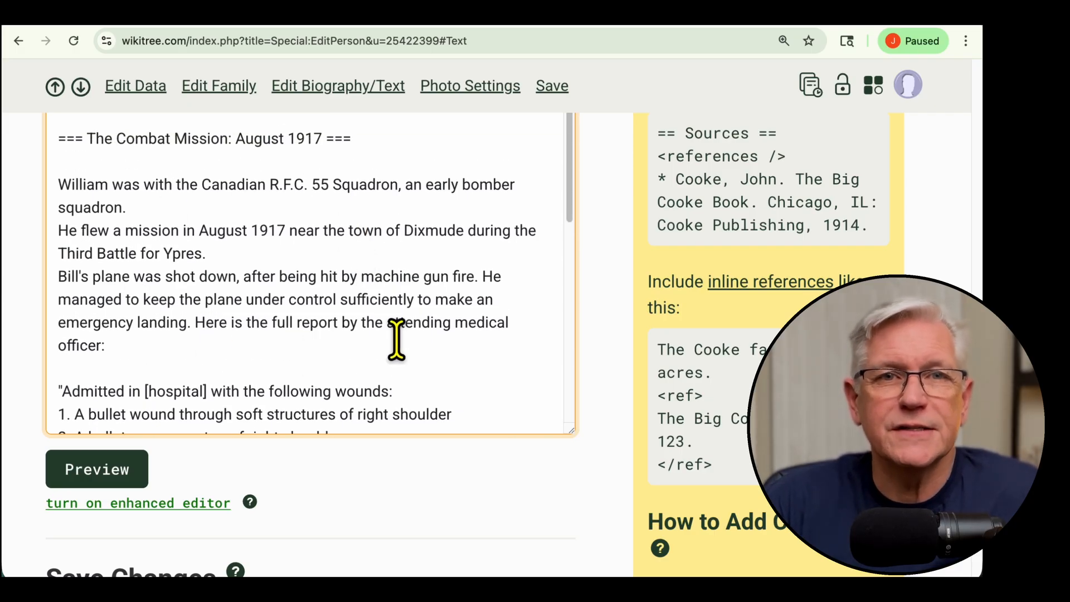
scroll(460, 309, "down", 1)
scroll(507, 287, "down", 8)
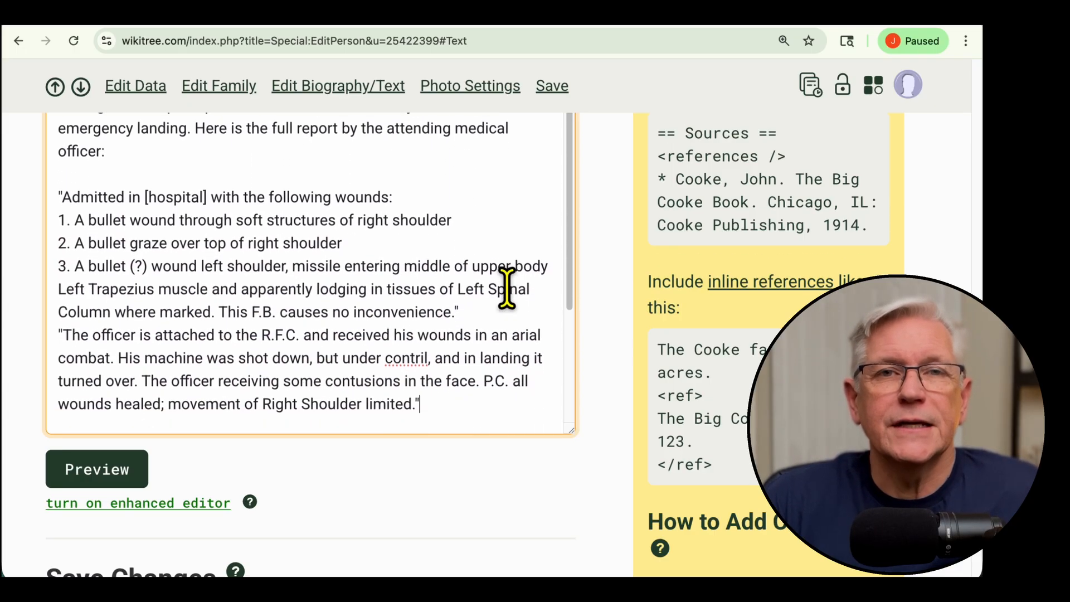
scroll(507, 287, "down", 2)
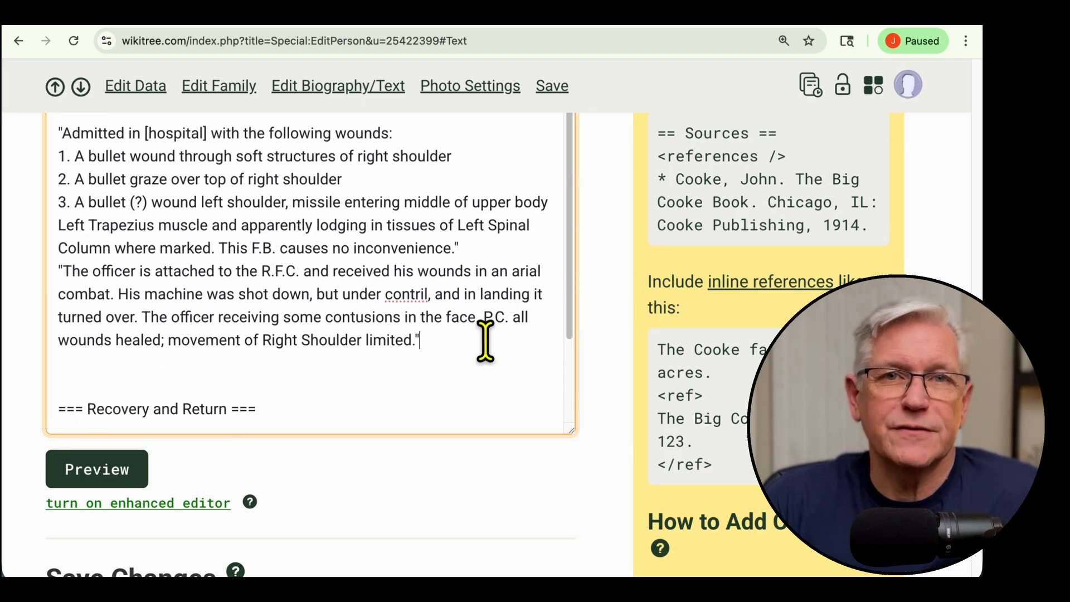
left_click(470, 341)
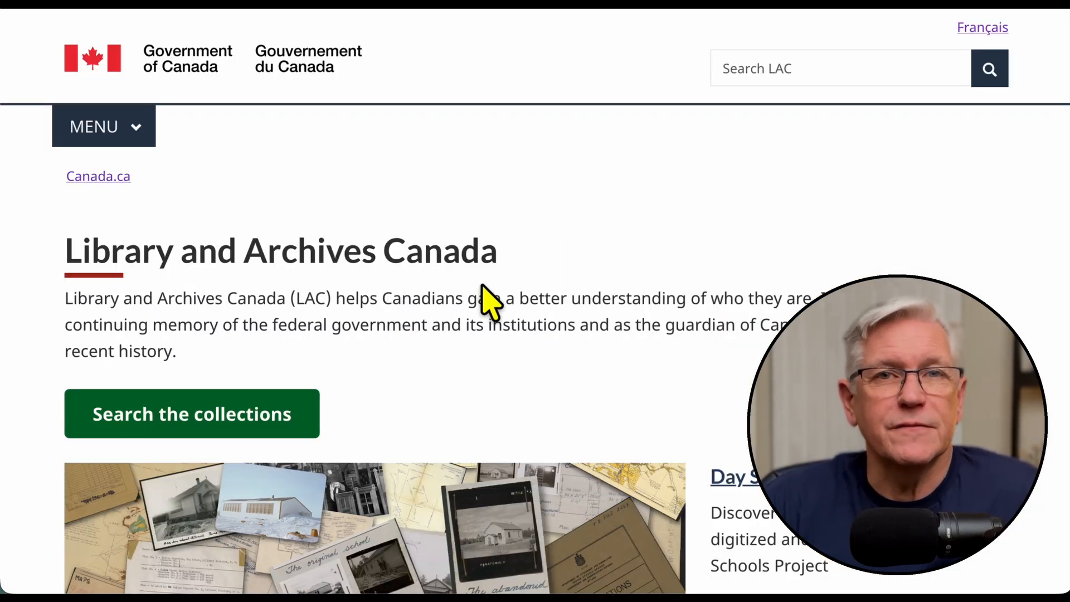
Switch to the Library and Archives Canada website, open its collections search page, and filter the search tools by the topic Military history
left_click(246, 412)
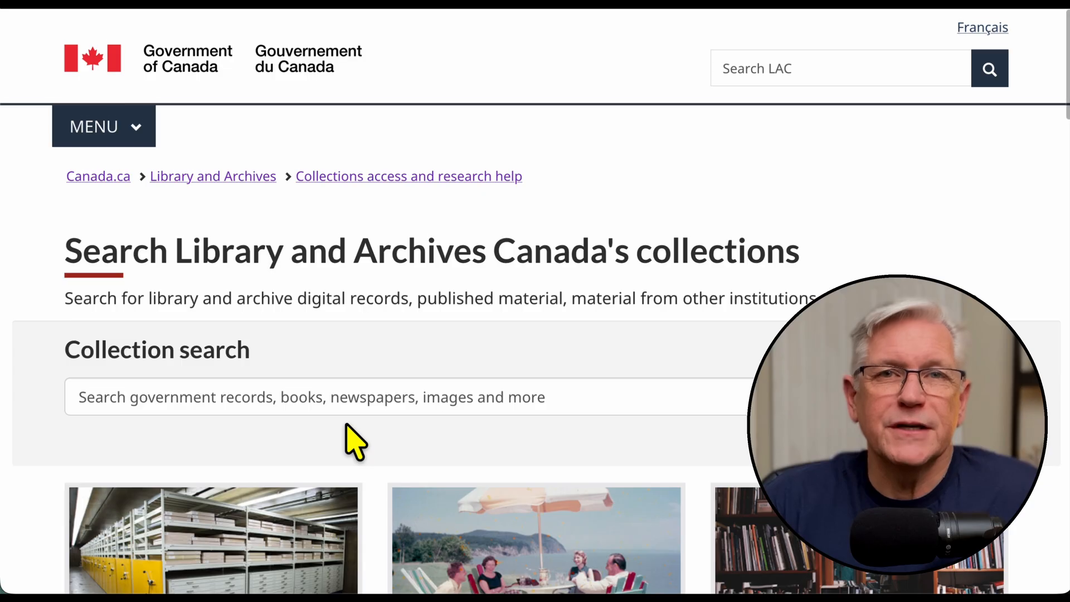
scroll(355, 442, "down", 10)
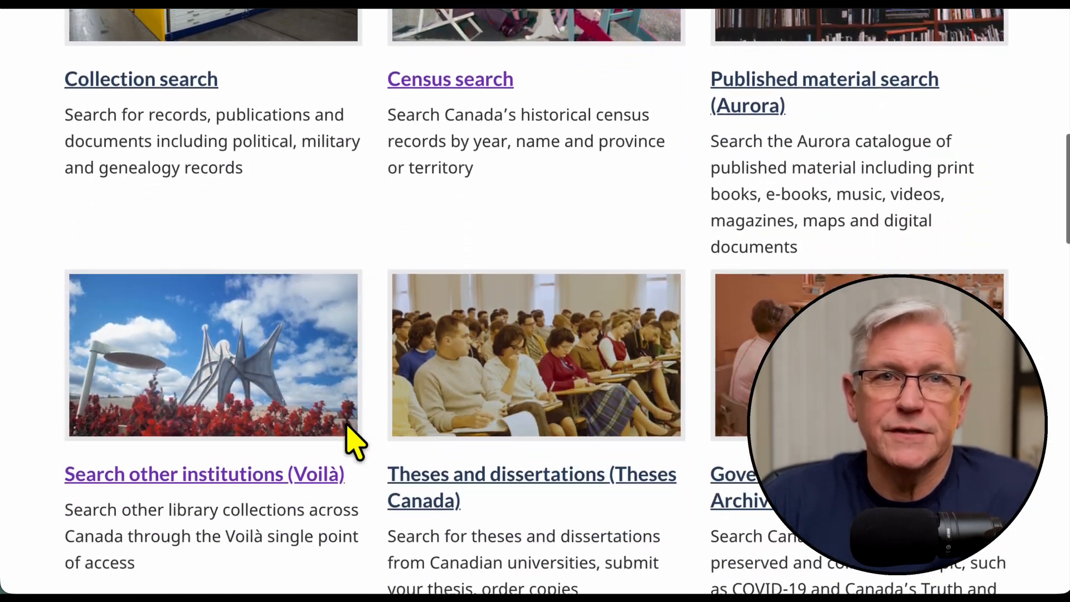
scroll(354, 442, "down", 8)
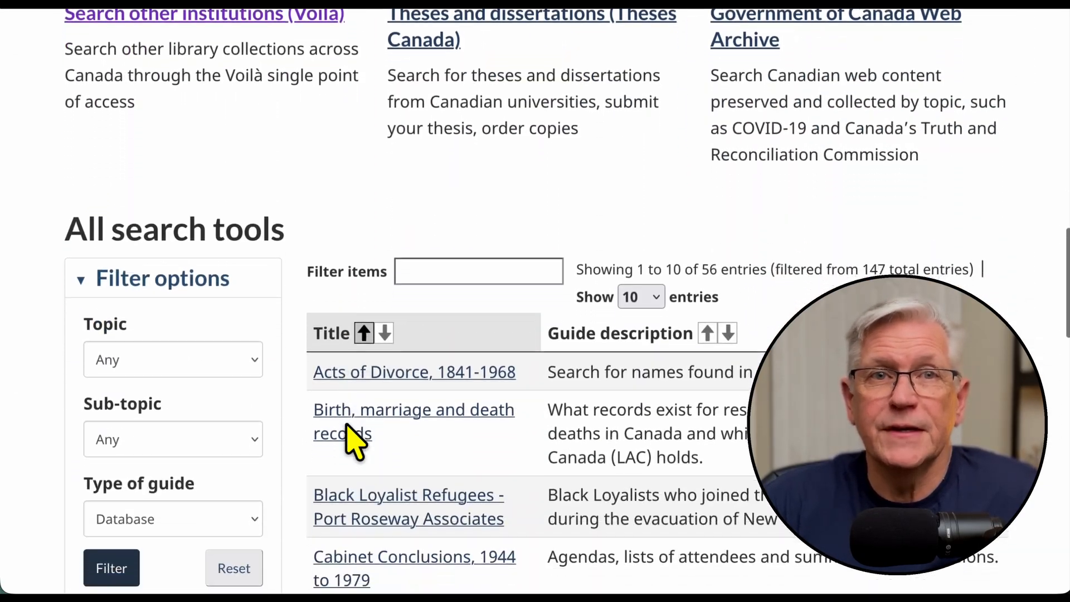
scroll(354, 442, "down", 4)
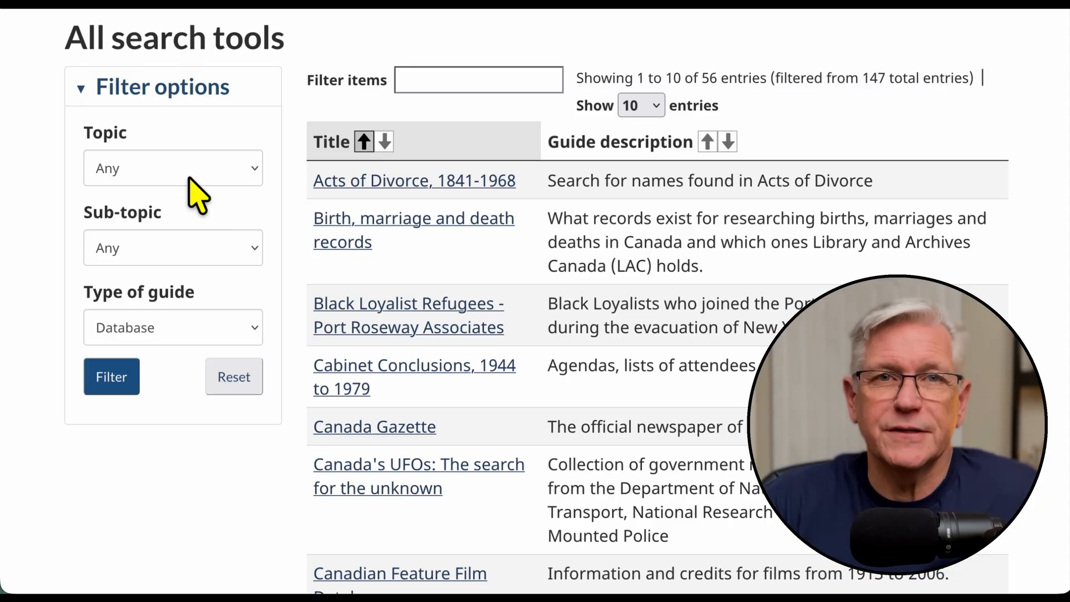
left_click(188, 177)
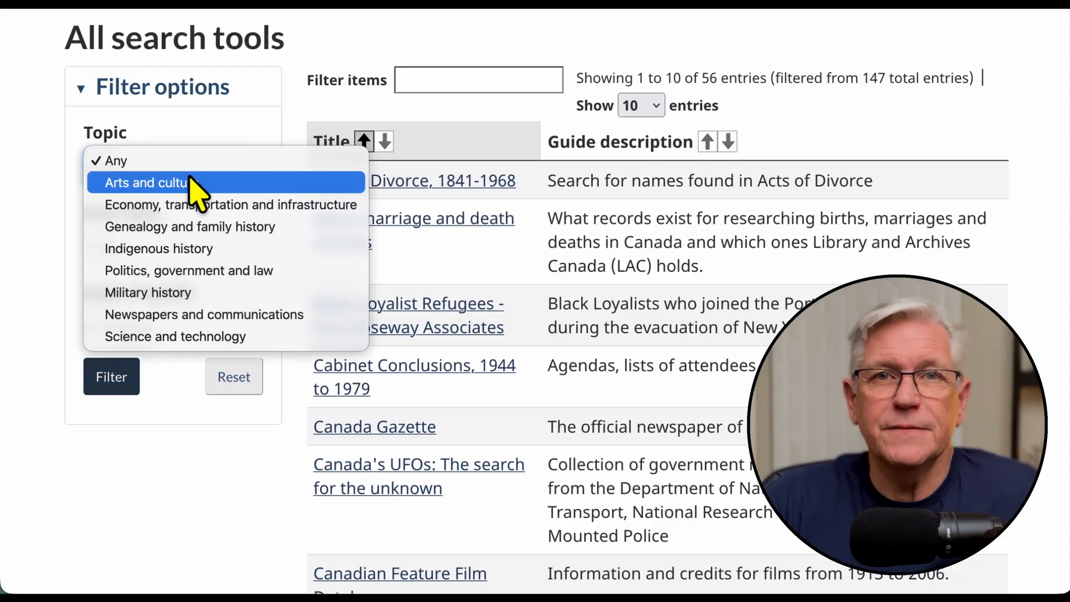
left_click(177, 293)
left_click(114, 378)
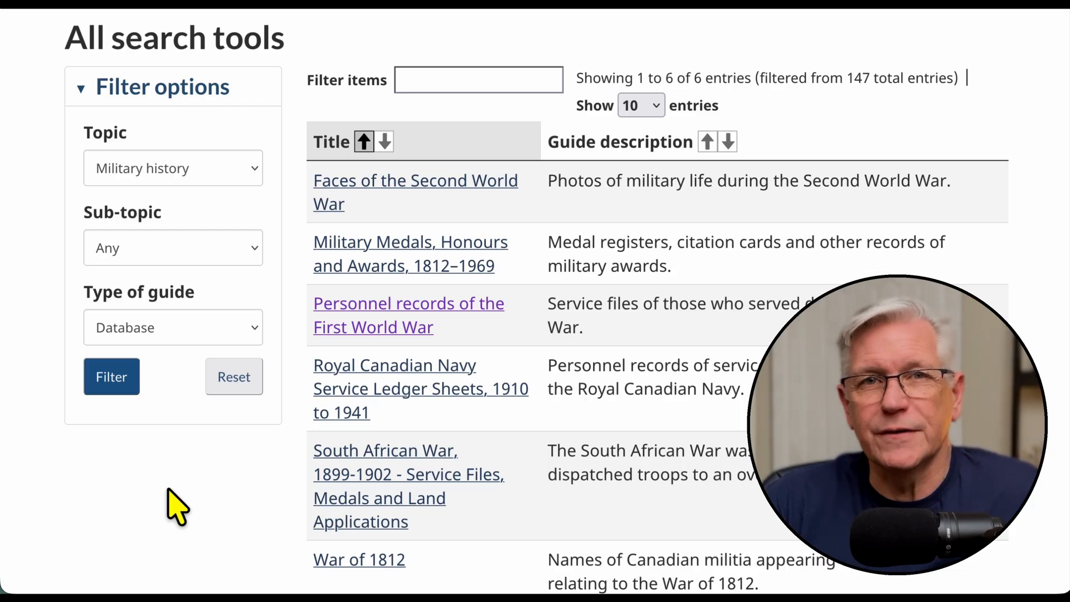
Open the Personnel records of the First World War database and search by the ancestor's first name, last name and birth year
scroll(167, 472, "up", 2)
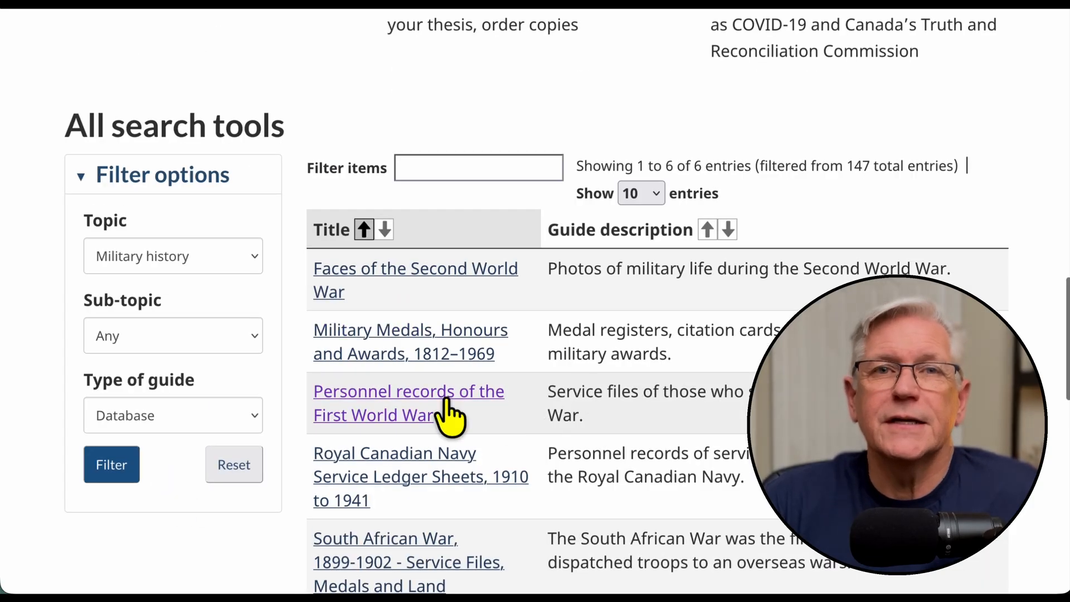
left_click(388, 400)
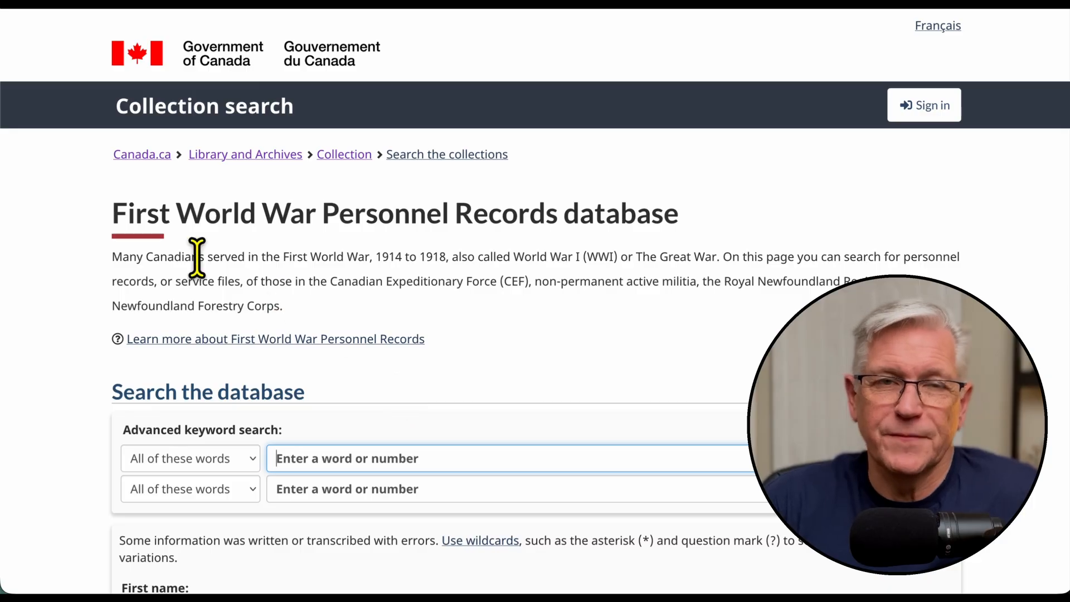
scroll(91, 544, "down", 6)
left_click(169, 239)
type("William")
key("Tab")
type("Cooke")
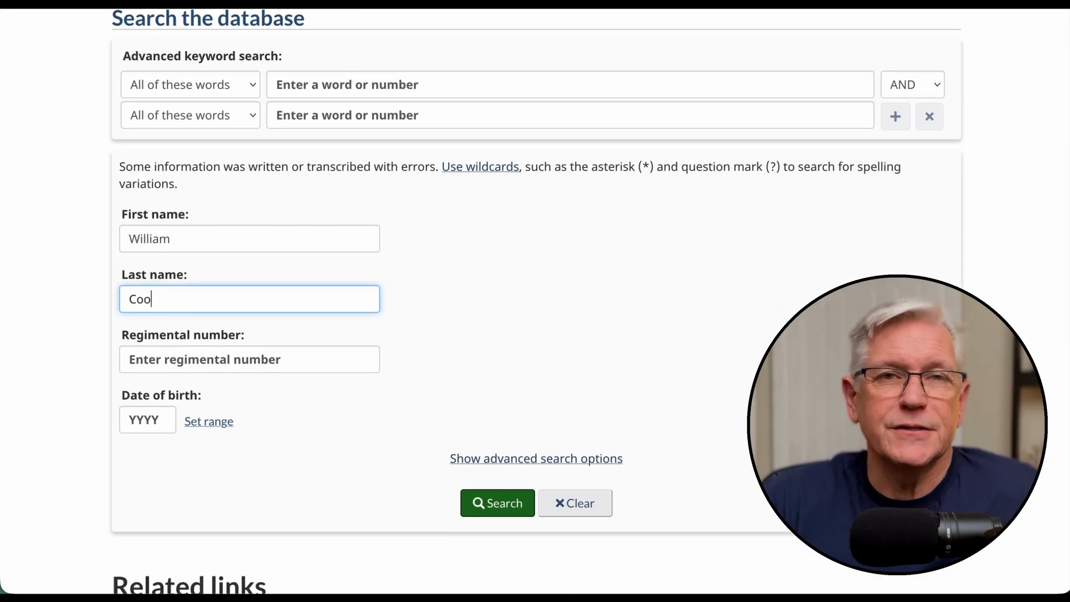
left_click(147, 419)
type("1889")
left_click(498, 503)
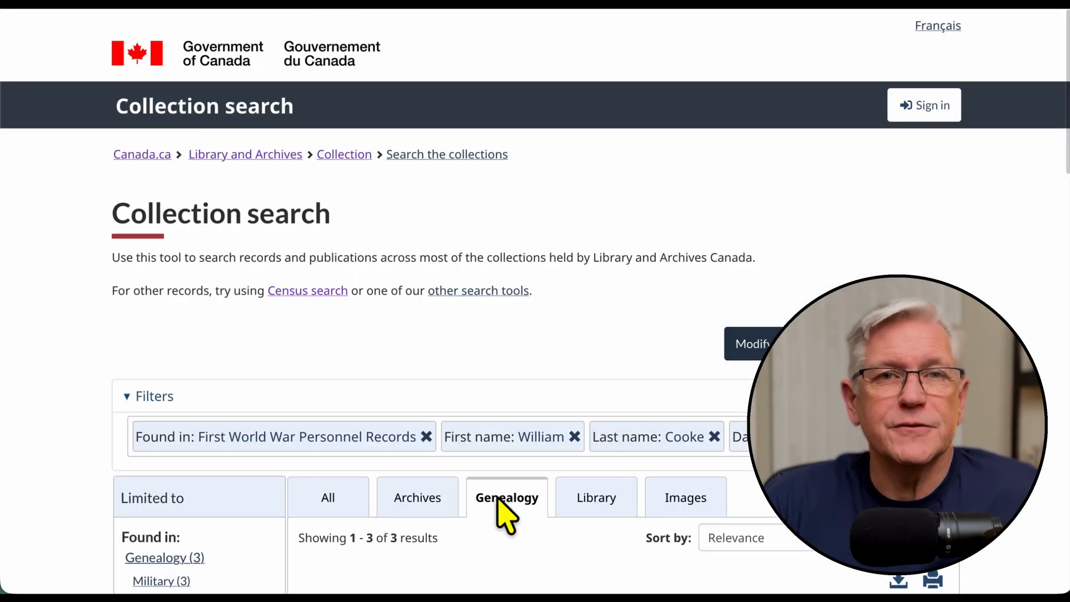
Open the ancestor's personnel record from the search results and examine its record information, including the archival reference
scroll(508, 513, "down", 8)
scroll(509, 258, "down", 3)
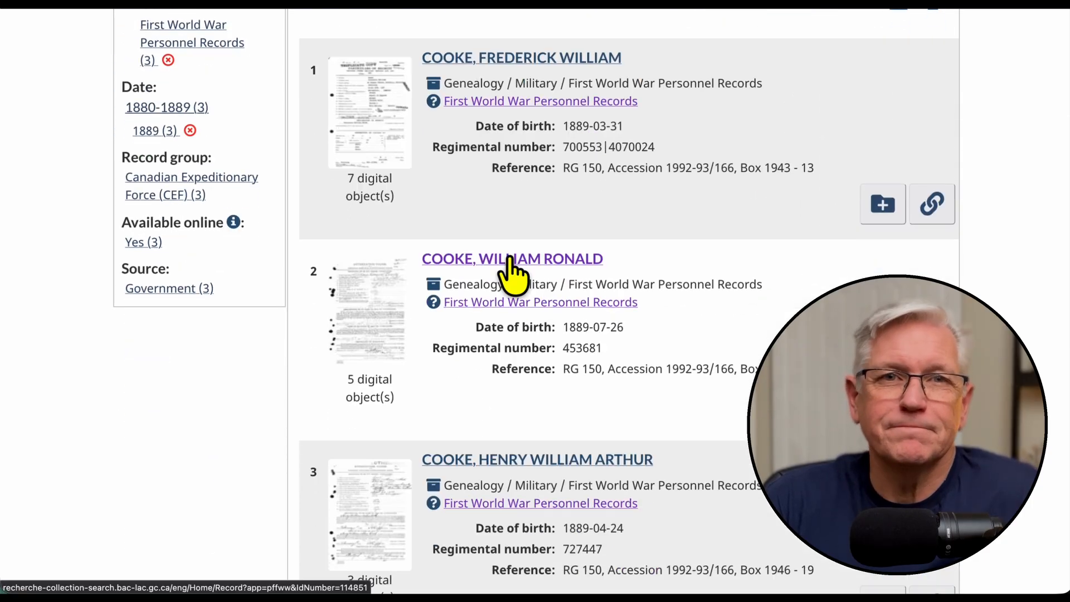
left_click(509, 257)
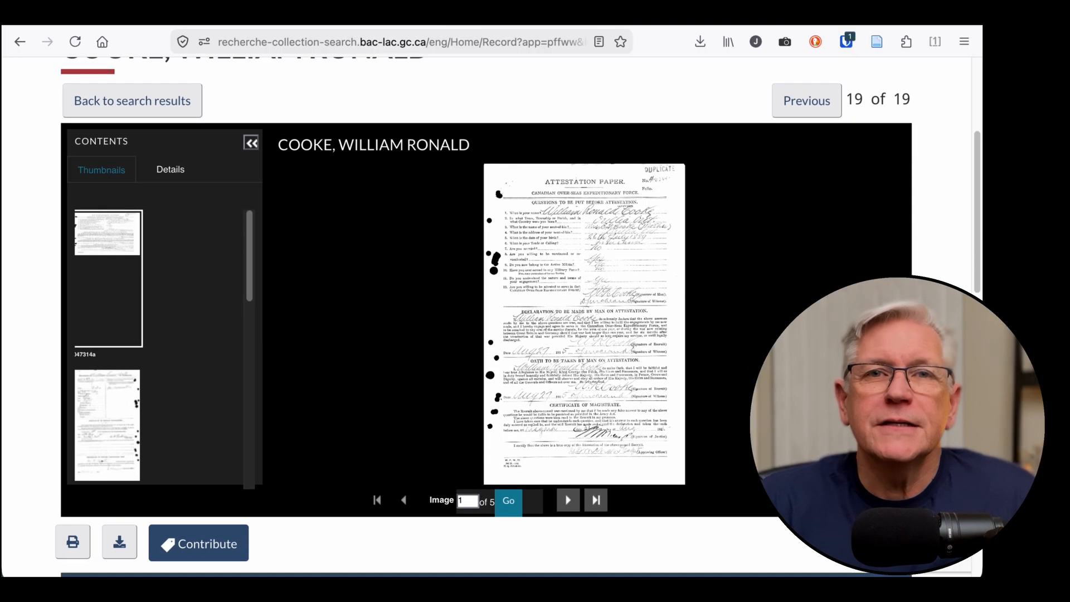
scroll(219, 241, "down", 7)
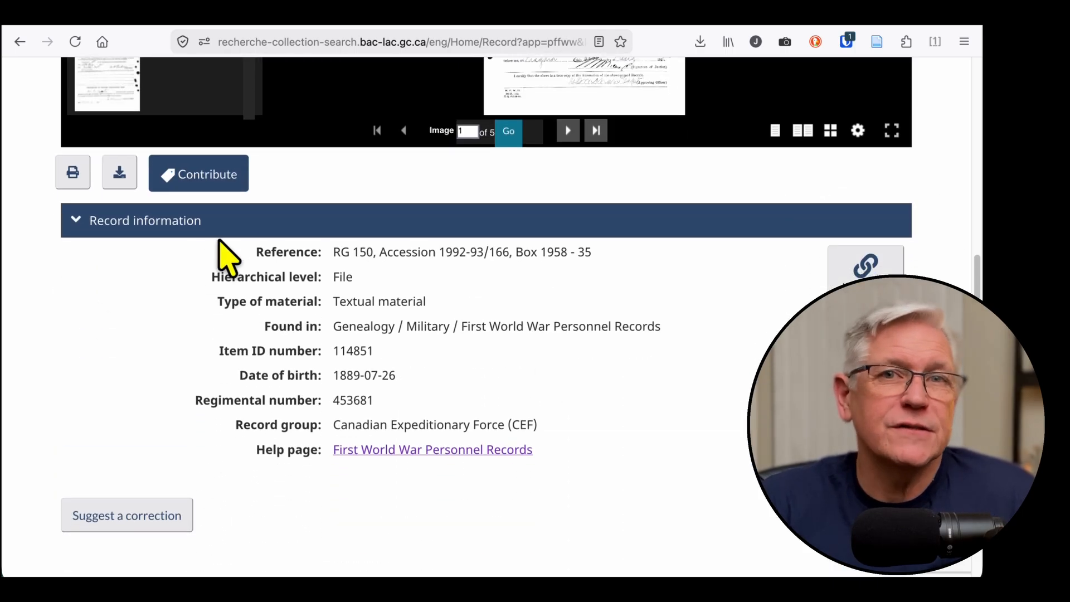
left_click_drag(232, 248, 556, 428)
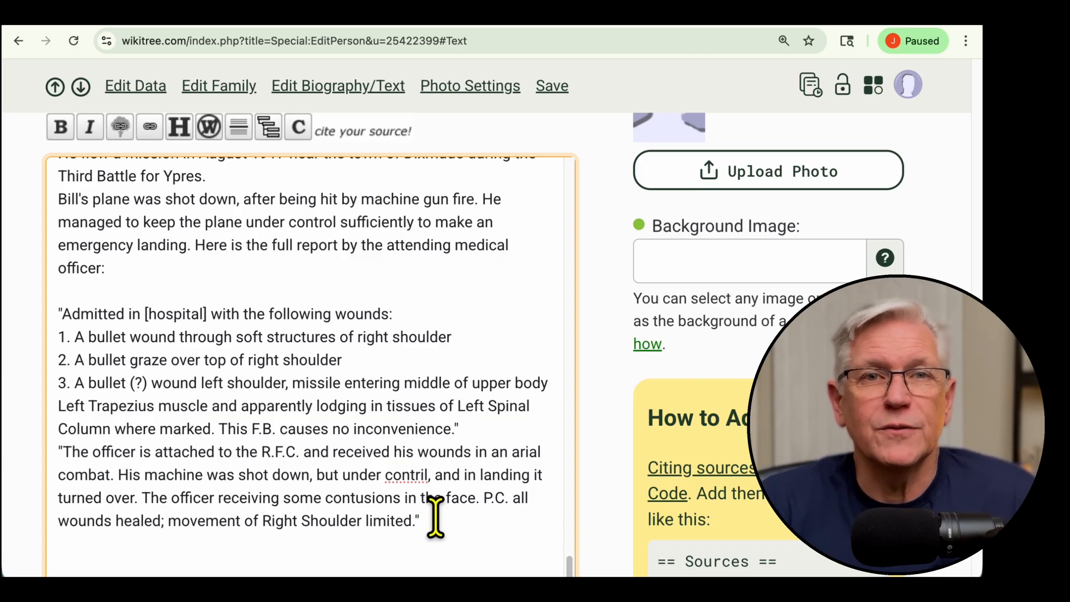
Insert an inline reference at the end of the medical report and clear its "Insert reference here" placeholder text
left_click(423, 523)
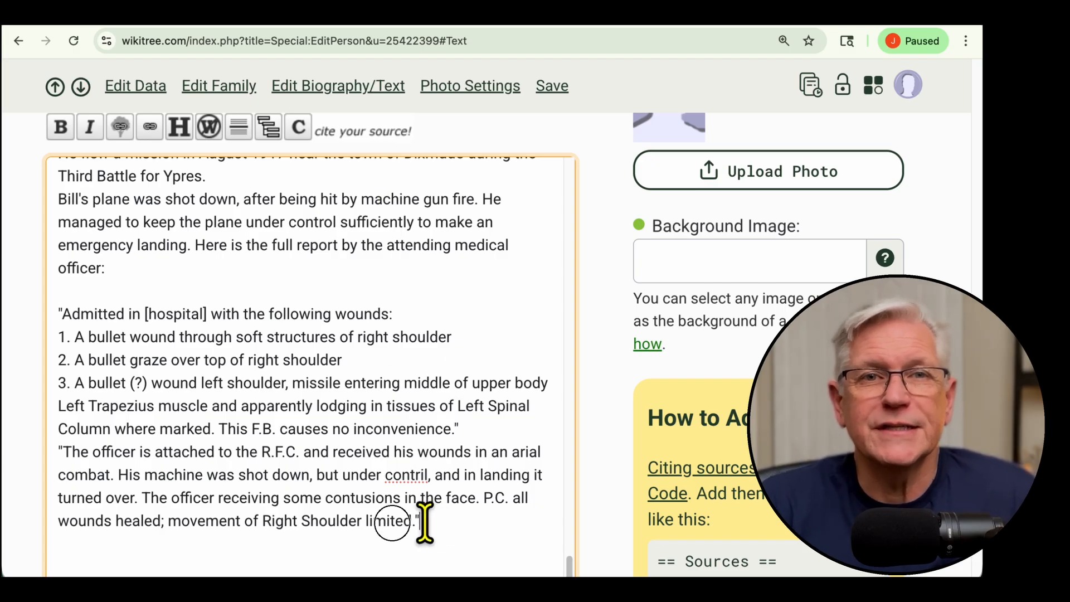
left_click(299, 127)
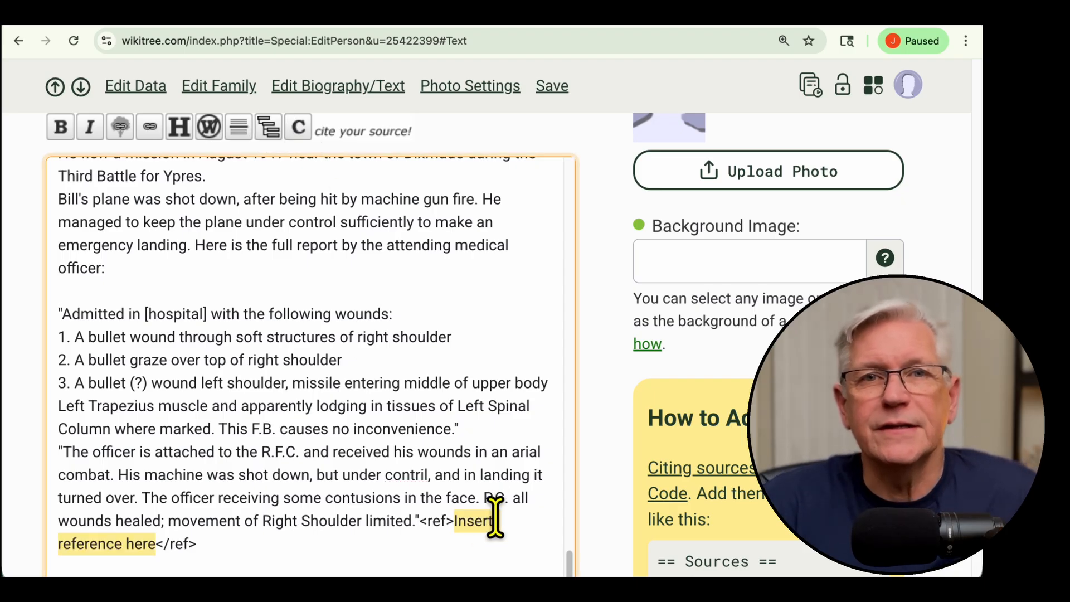
left_click(156, 542)
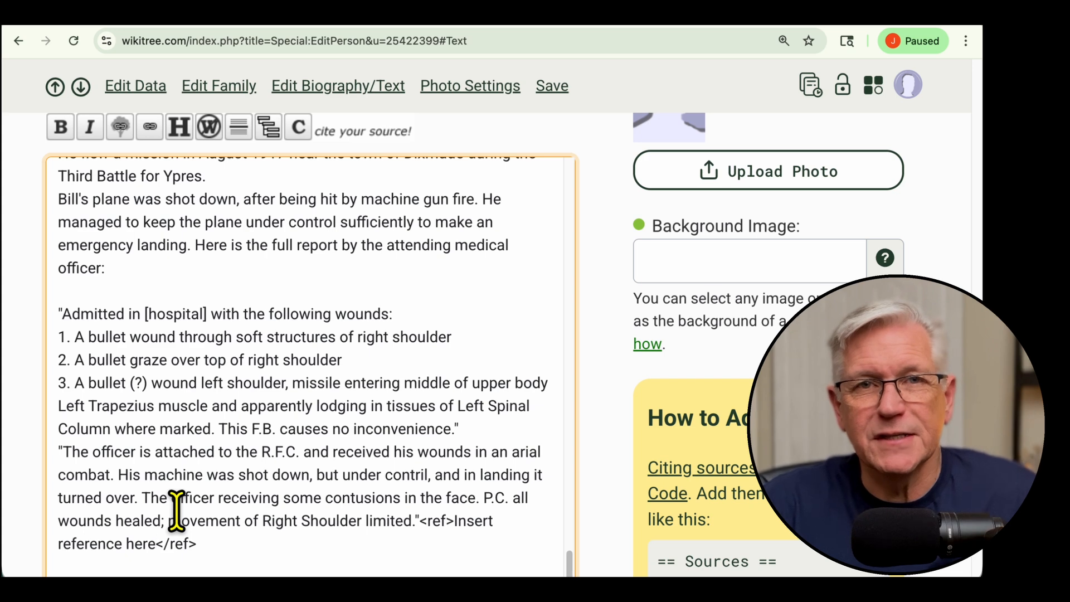
key("BackSpace")
key("BackSpace")
key("BackSpace")
key("BackSpace")
key("BackSpace")
key("BackSpace")
key("BackSpace")
key("BackSpace")
key("BackSpace")
key("BackSpace")
key("BackSpace")
key("BackSpace")
key("BackSpace")
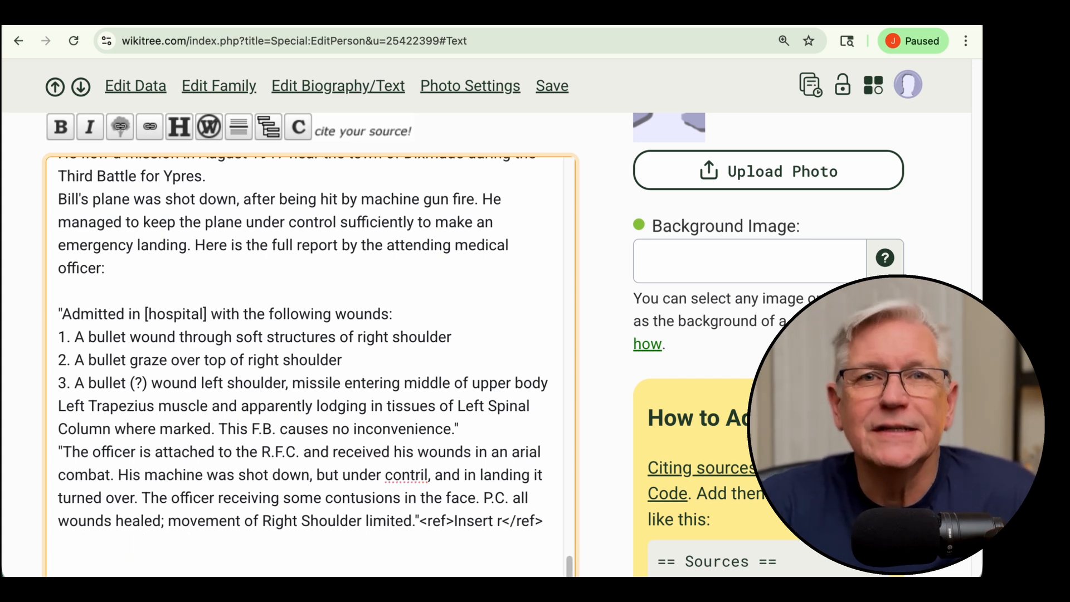
key("BackSpace")
key("BackSpace")
key("BackSpace")
key("BackSpace")
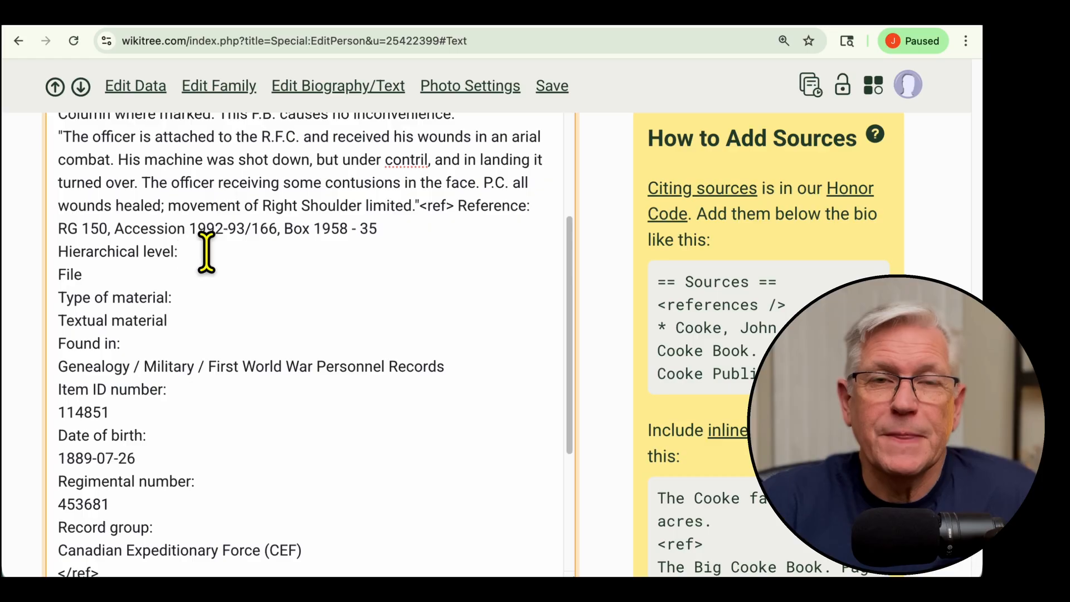
Fill the reference with the archive's record information, from Reference to Record group, and join its lines into one running citation separated by periods
left_click(208, 253)
key("Delete")
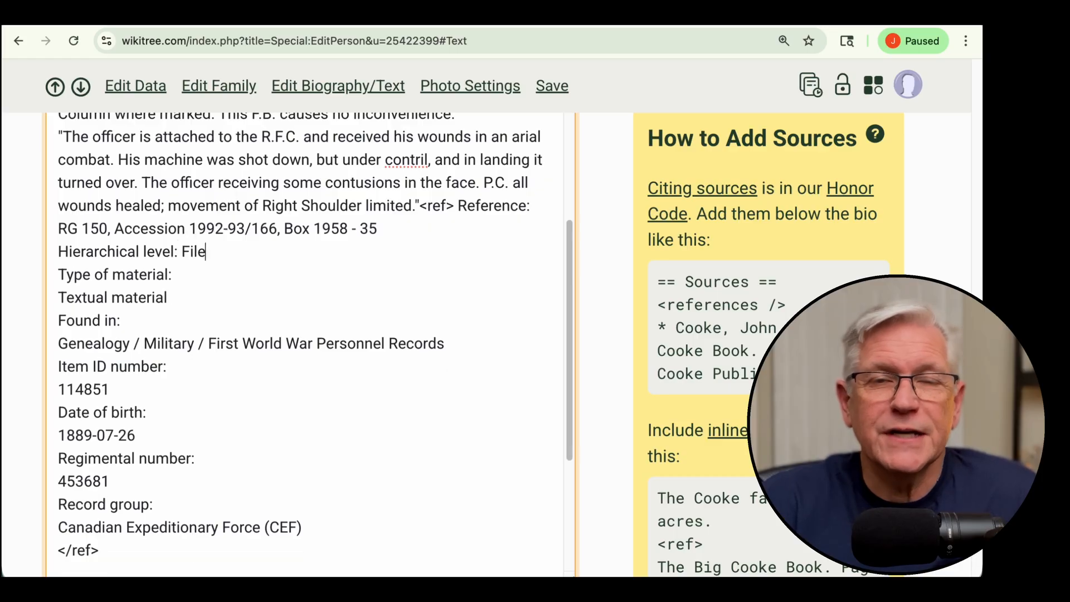
type(".")
key("Delete")
left_click(331, 253)
key("Delete")
left_click(440, 252)
key("Delete")
type(".")
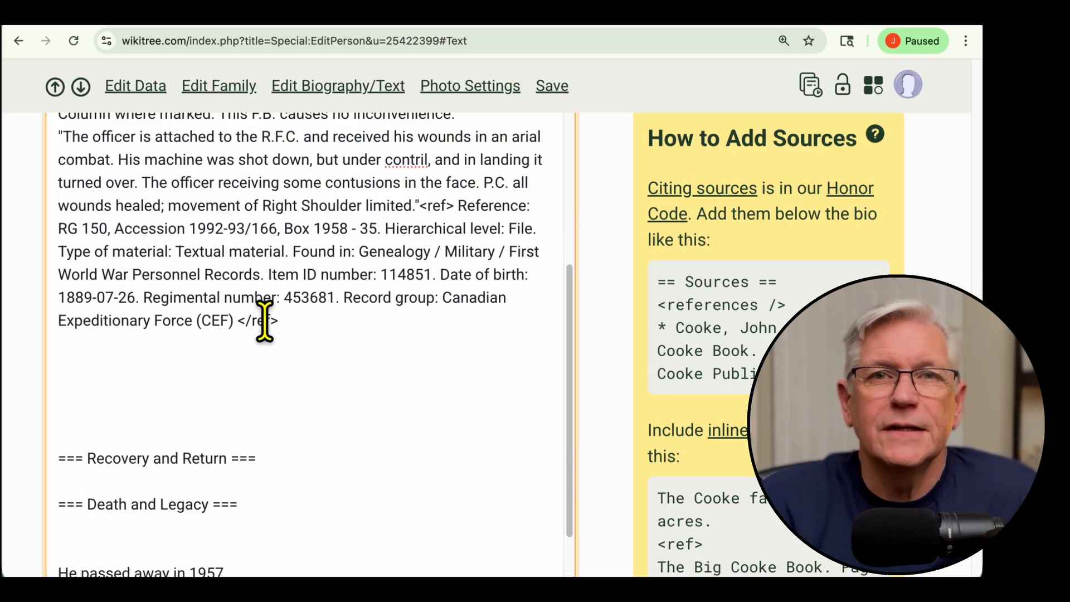
left_click_drag(279, 321, 423, 214)
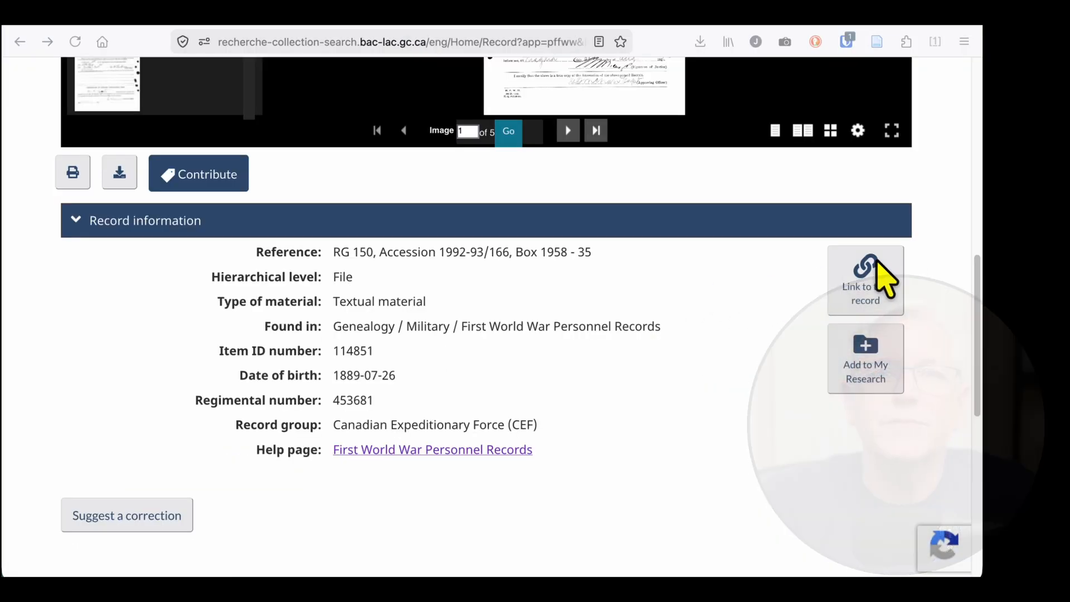
Copy the permanent link from the Library and Archives Canada record and paste it at the end of the WikiTree citation
left_click(867, 281)
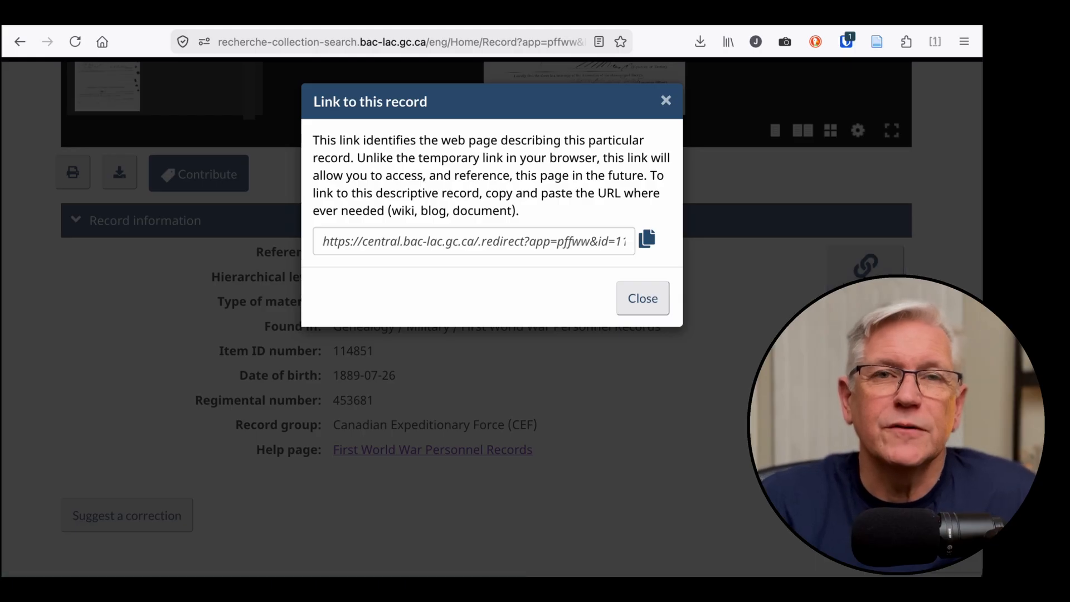
left_click(647, 238)
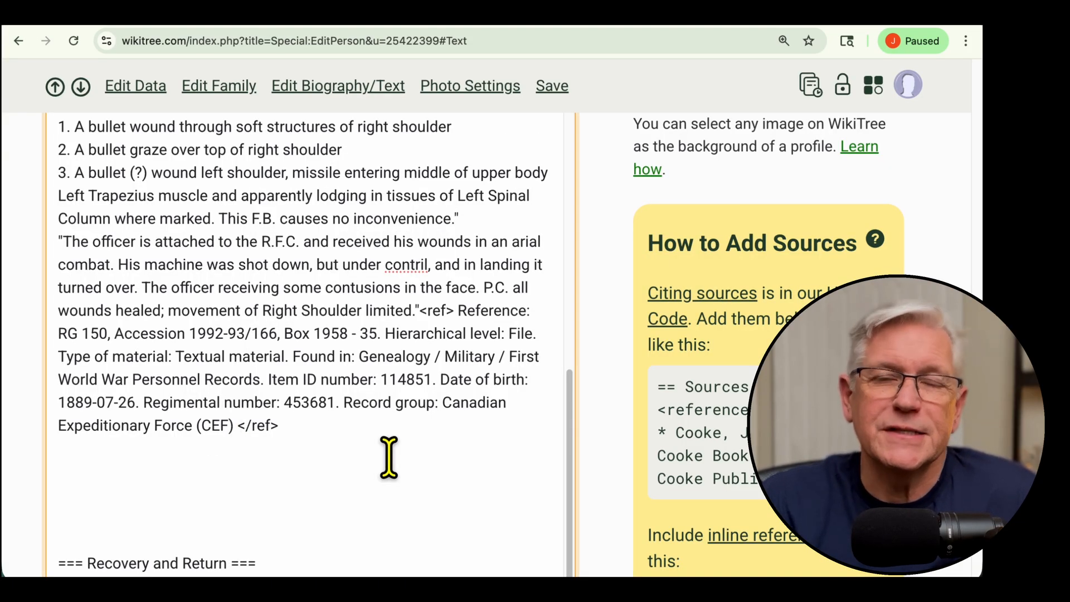
key("ctrl+v")
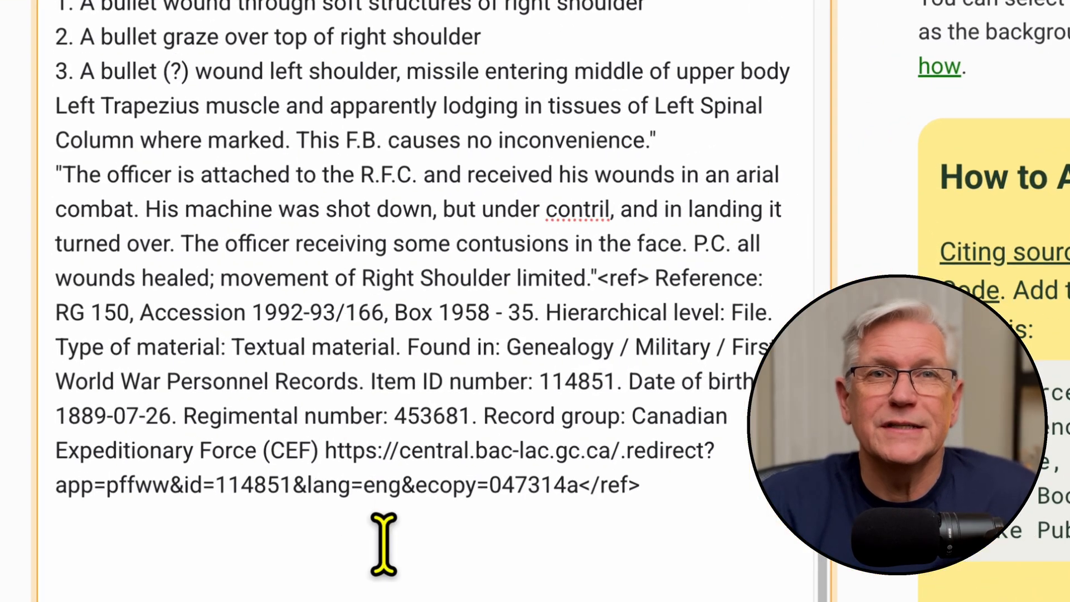
Enclose the pasted archive URL in square brackets and give it the display text "Archive Link"
type("[")
left_click(579, 484)
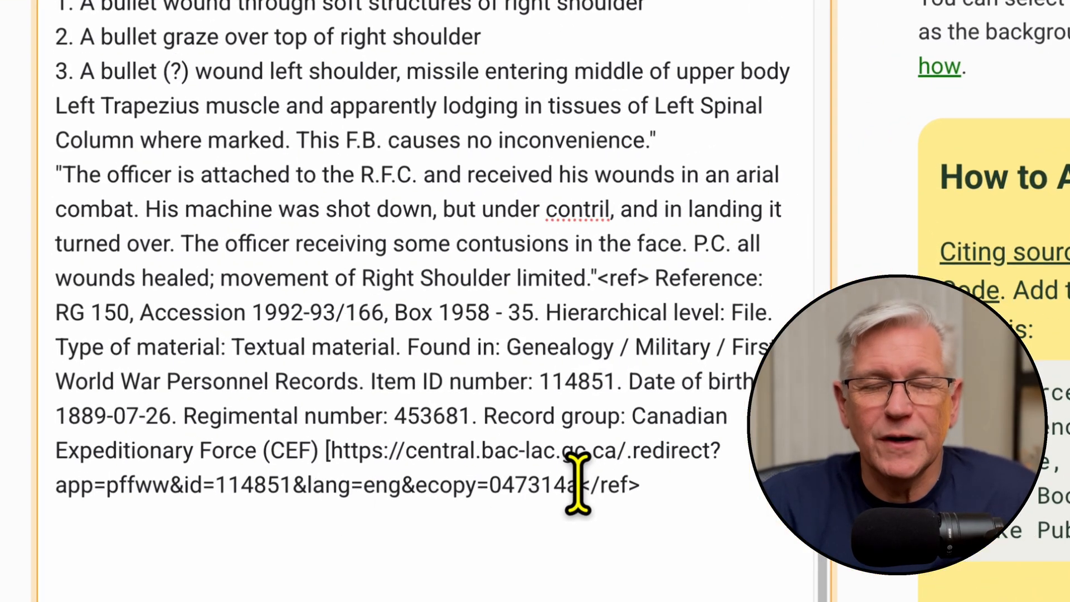
type("]")
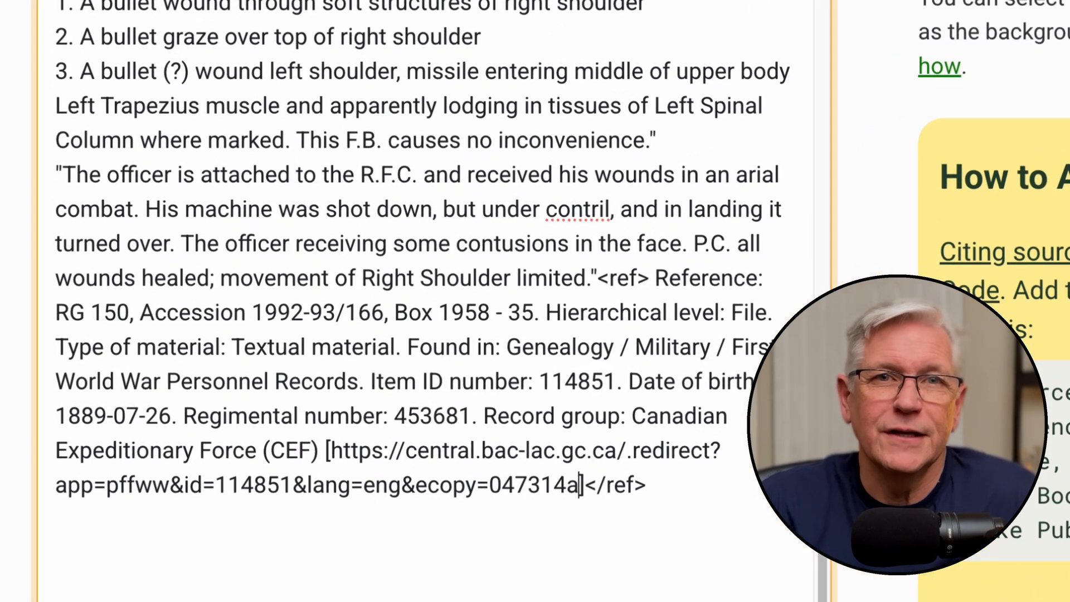
type(" Archive Link")
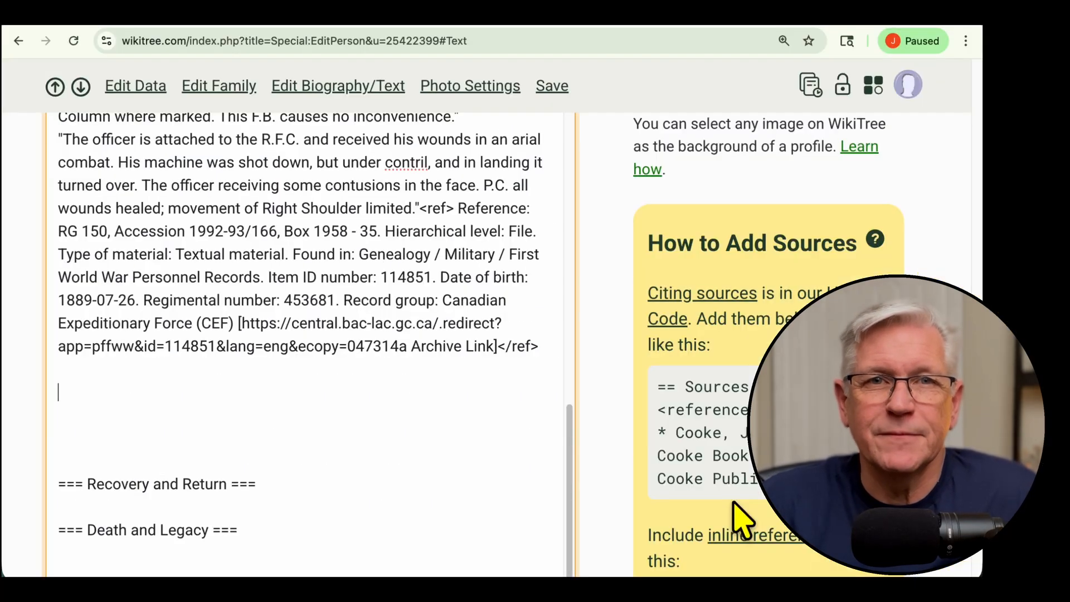
Add a paragraph placing the event near Dixmude, Belgium, around August 13th, 1917, and rename the Recovery and Return heading to Research Notes
key("super+v")
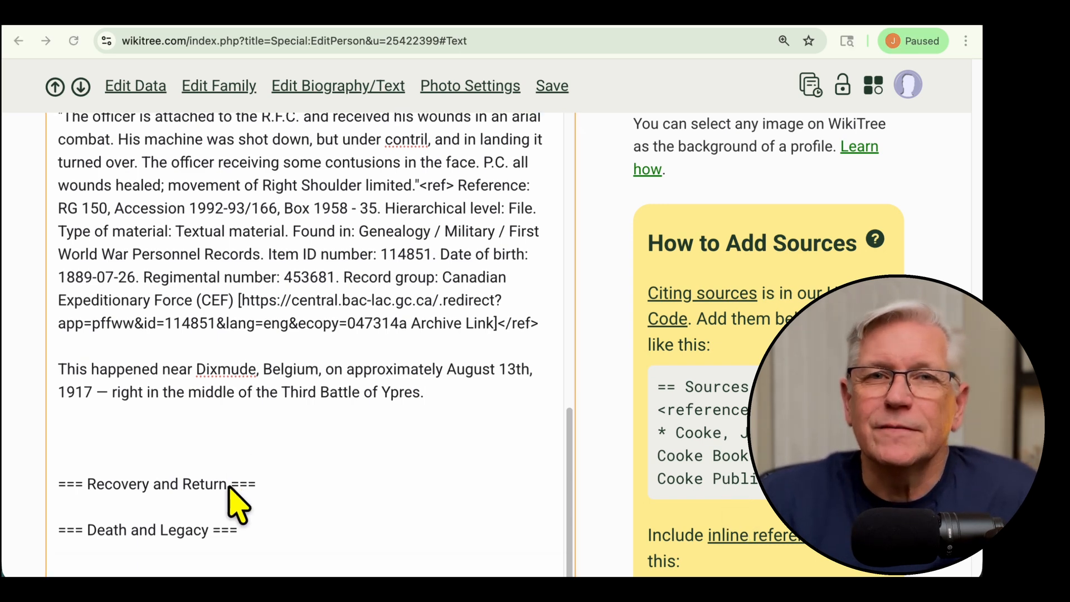
left_click(229, 485)
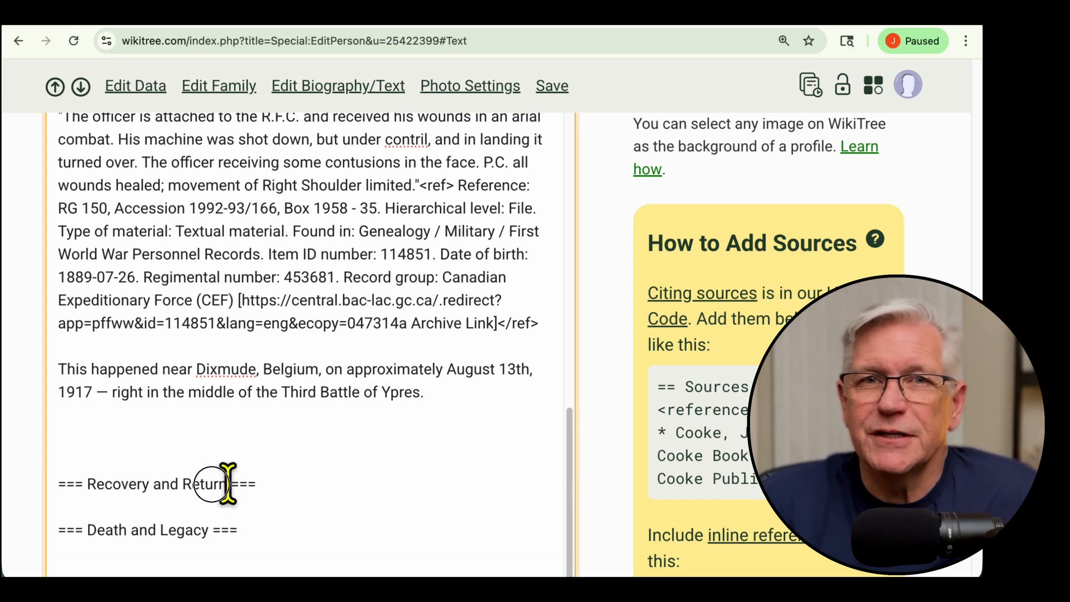
left_click_drag(228, 484, 76, 480)
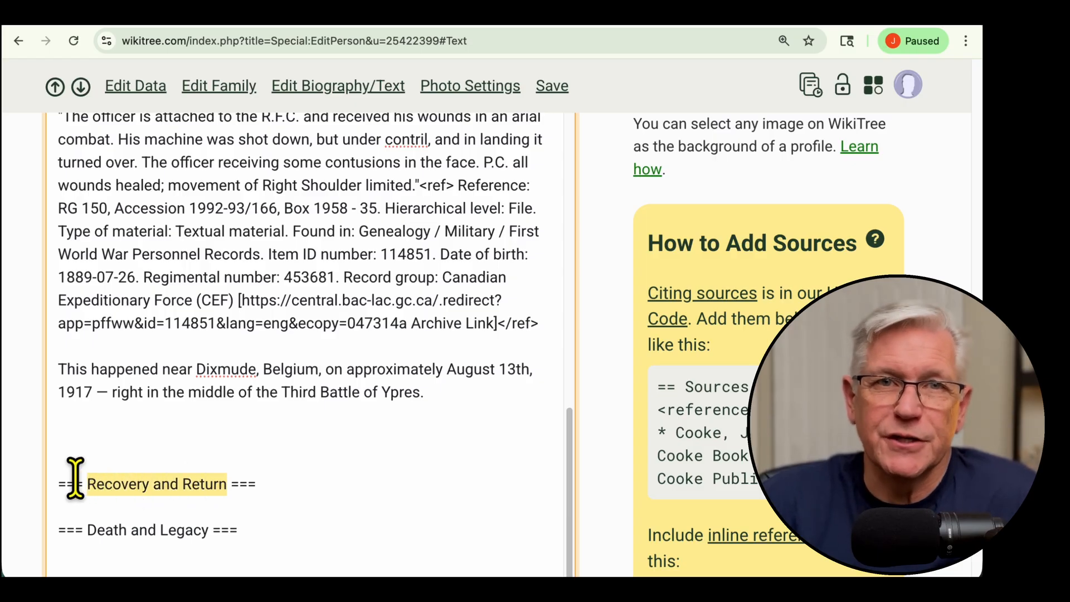
type("RE")
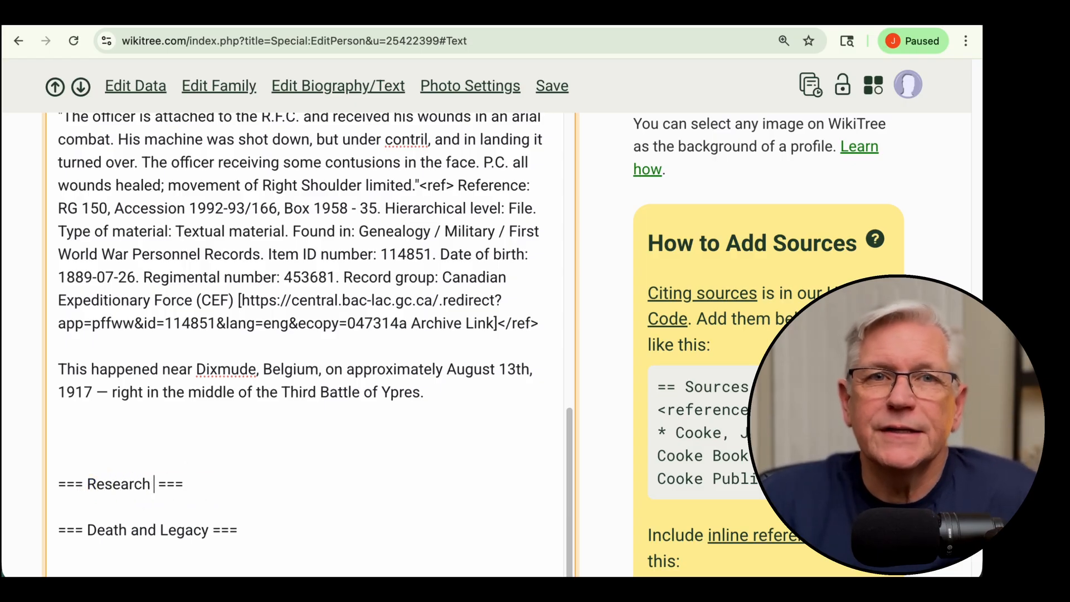
Write research notes on the family album's crashed airplane photos marked "Pilot Killed" and "Pilot Survived", with a separate paragraph pointing to attached photos and family evidence
key("Return")
key("Return")
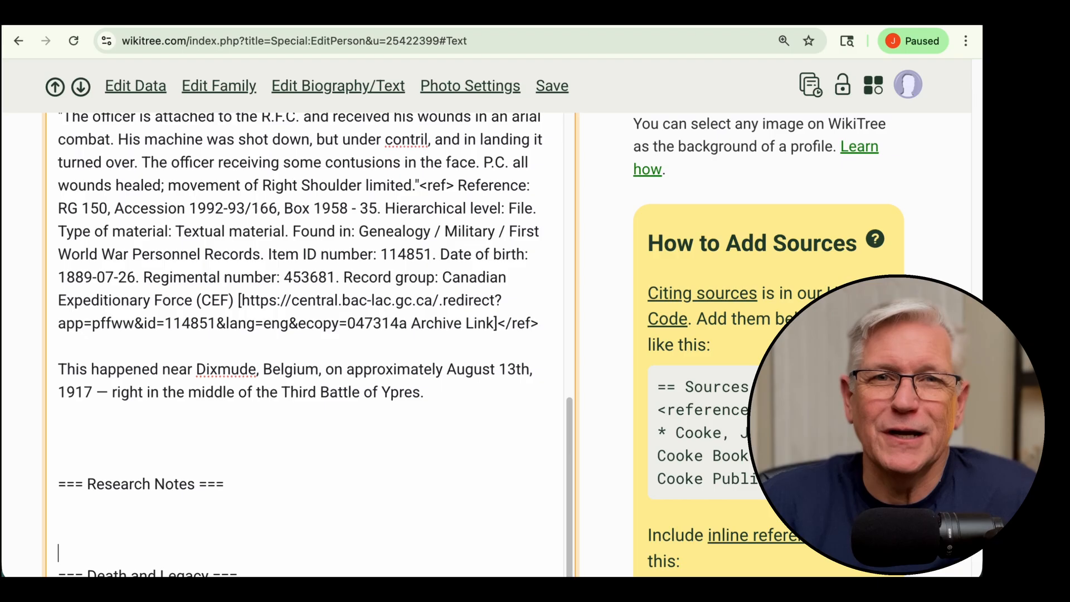
type("There are photos from Kathleen (Cooke) Long's album, including photos of crashed airplanes. She added handwritten notes \"Pilot Killed\", and \"Pilot Survived.\" See photos attached to this profile. Please note: this is family evidence that may require further investigation.")
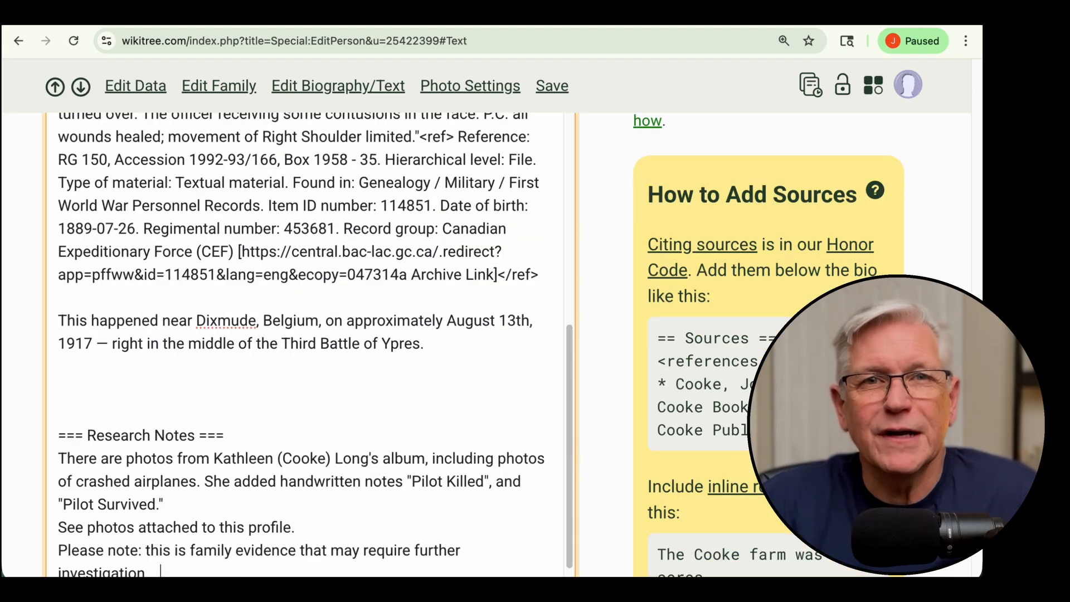
scroll(325, 342, "down", 5)
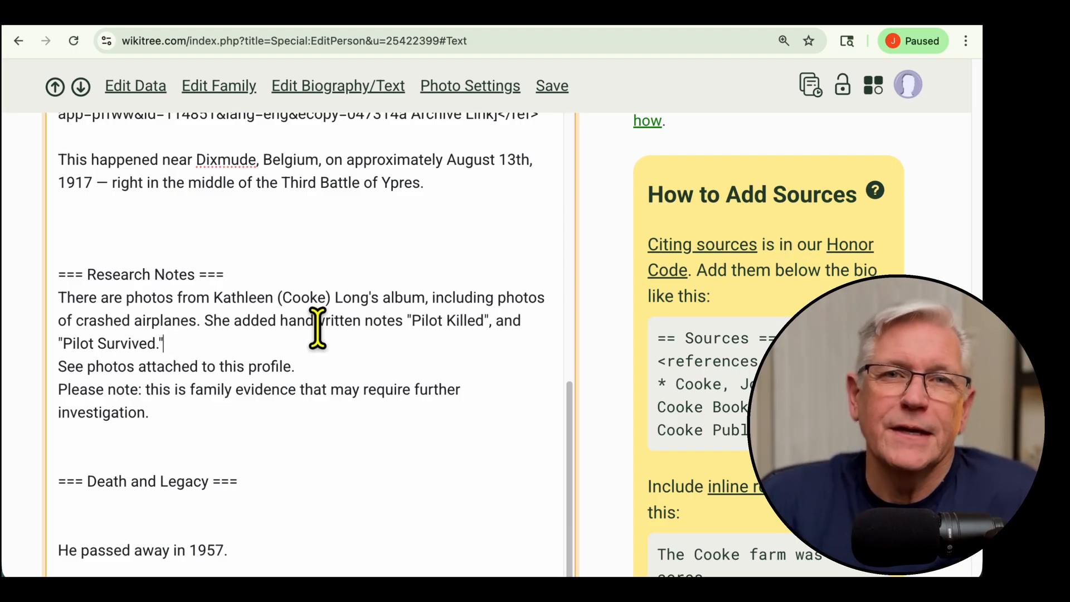
key("Return")
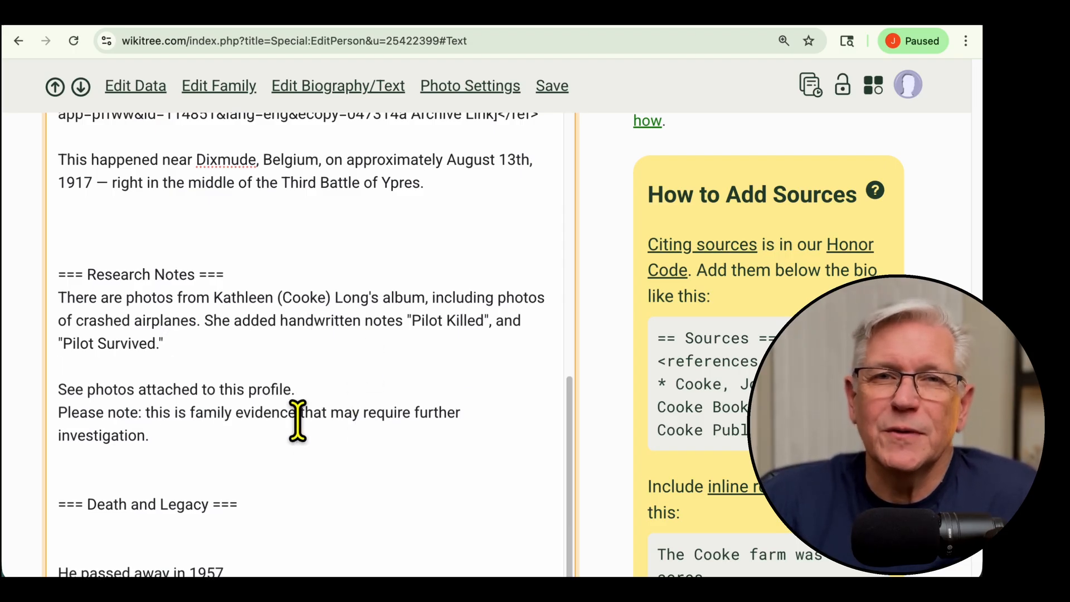
Make the words "Please note:" bold in the Research Notes section
left_click_drag(143, 413, 48, 413)
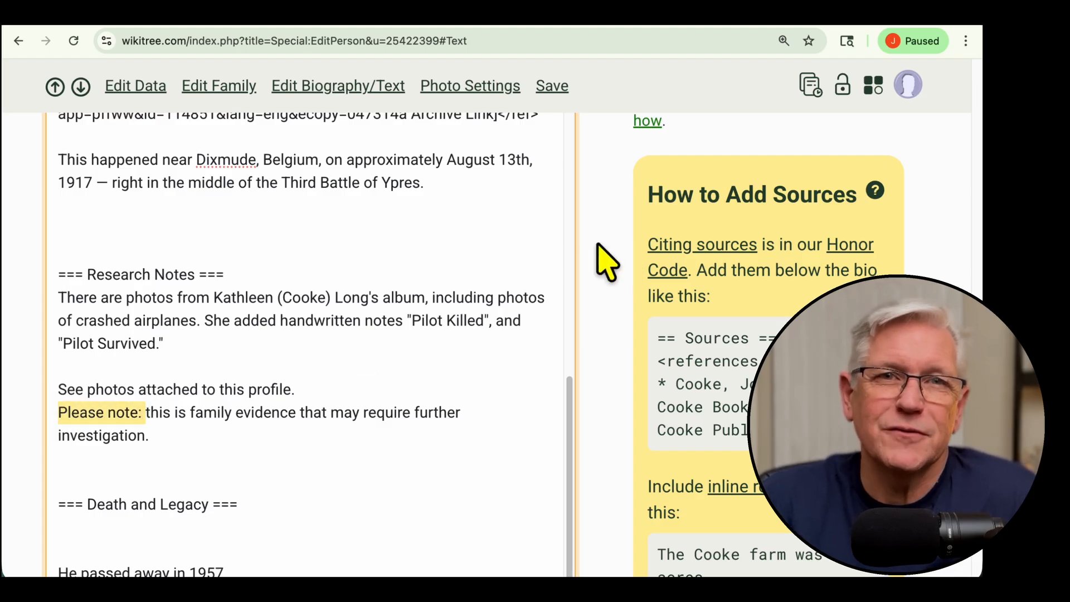
scroll(600, 255, "up", 3)
scroll(608, 259, "up", 4)
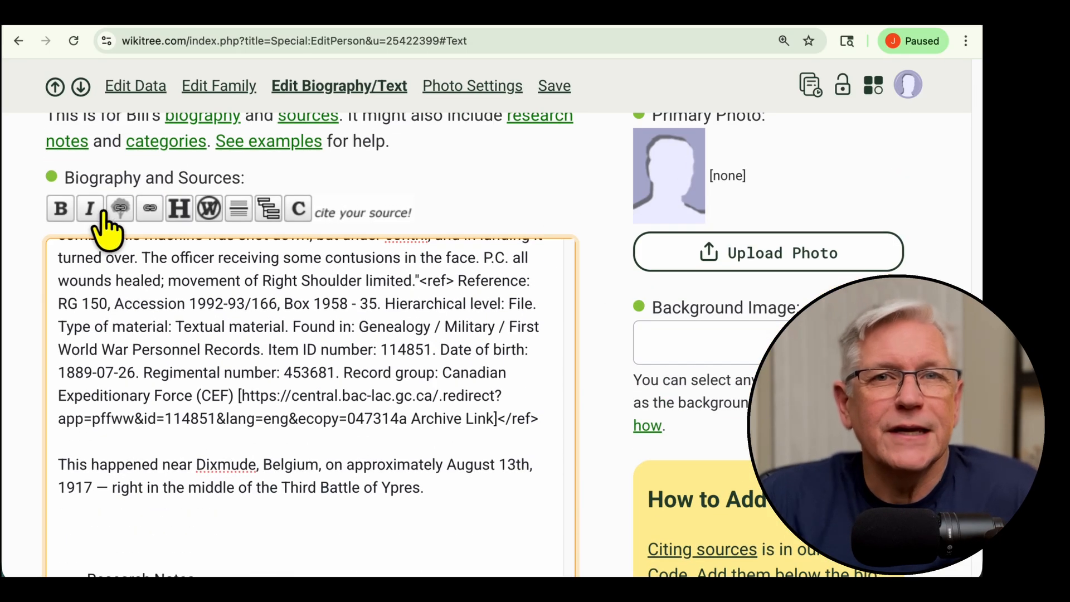
left_click(59, 210)
scroll(614, 315, "down", 2)
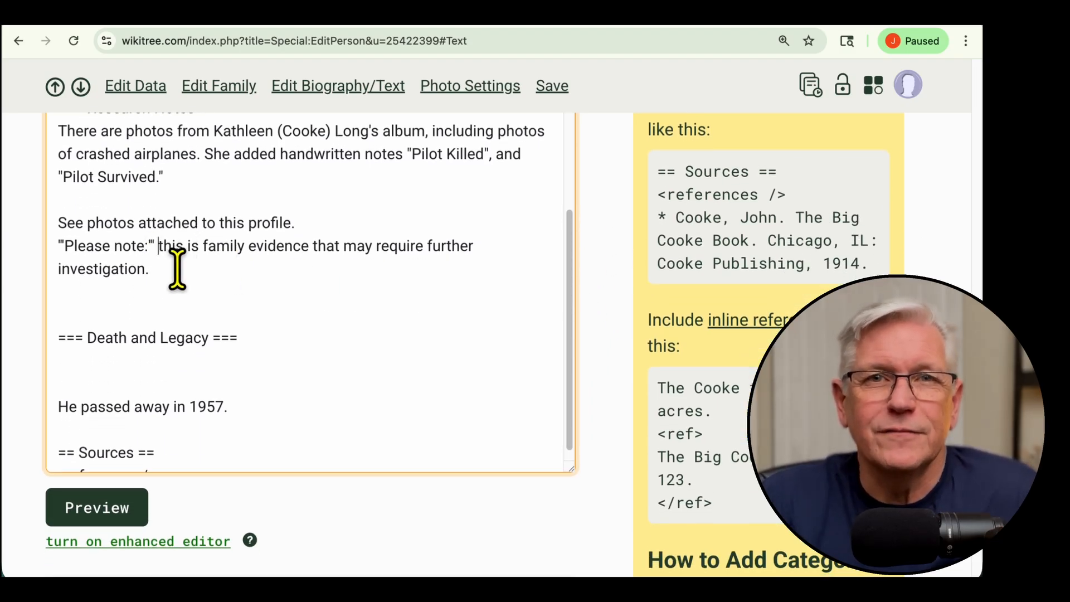
Fill the Death and Legacy section with the burial at St. Andrews & St. James Cemetery, Orillia, a Find a Grave reference and a closing legacy paragraph
left_click(80, 363)
type("He is buried in the St. Andrews & St. James Cemetery, Orillia.<ref> Find a Grave, database and images (https://www.findagrave.com/memorial/143624609/william_ronald-cooke: accessed April 10, 2026), memorial page for William Ronald Cooke (26 Jul 1889–1957), Find a Grave Memorial ID 143624609, citing St. Andrews and St. James Cemetery, Orillia, Simcoe County, Ontario, Canada; Maintained by Yandeau (contributor 47173156).</ref>  William Cooke, as far as we know, did not marry or have a family. The legacy he left behind is bound up in this remarkable act of heroism demonstrated over the skies of Belgium during the first world war. He was a quiet, considerate man no doubt haunted by many of the sights and sounds of the war. But he was also a survivor, and he made significant contributions to the allied victory.")
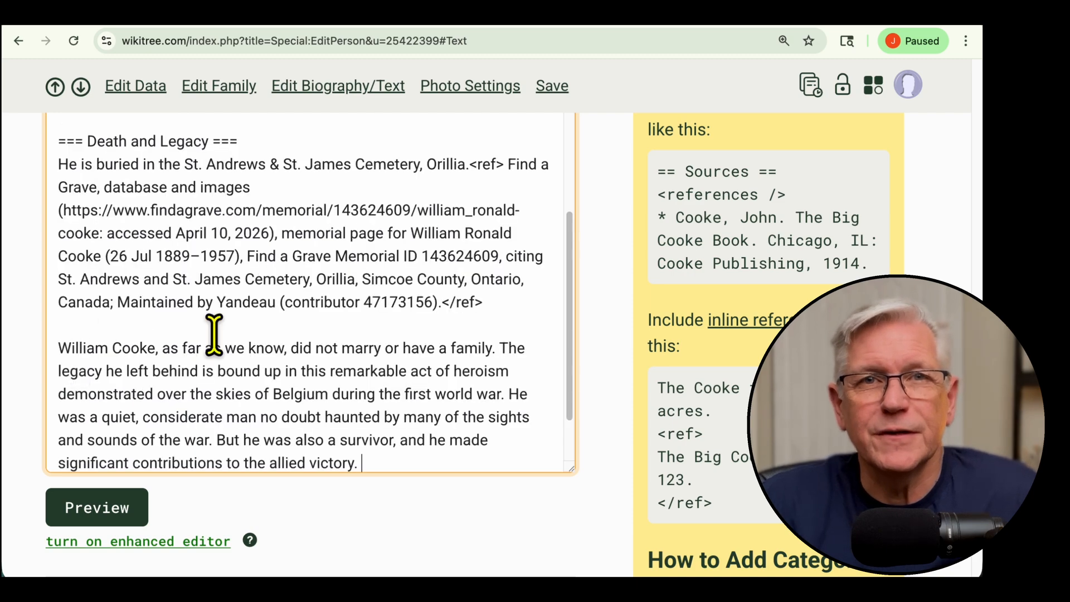
scroll(262, 301, "down", 1)
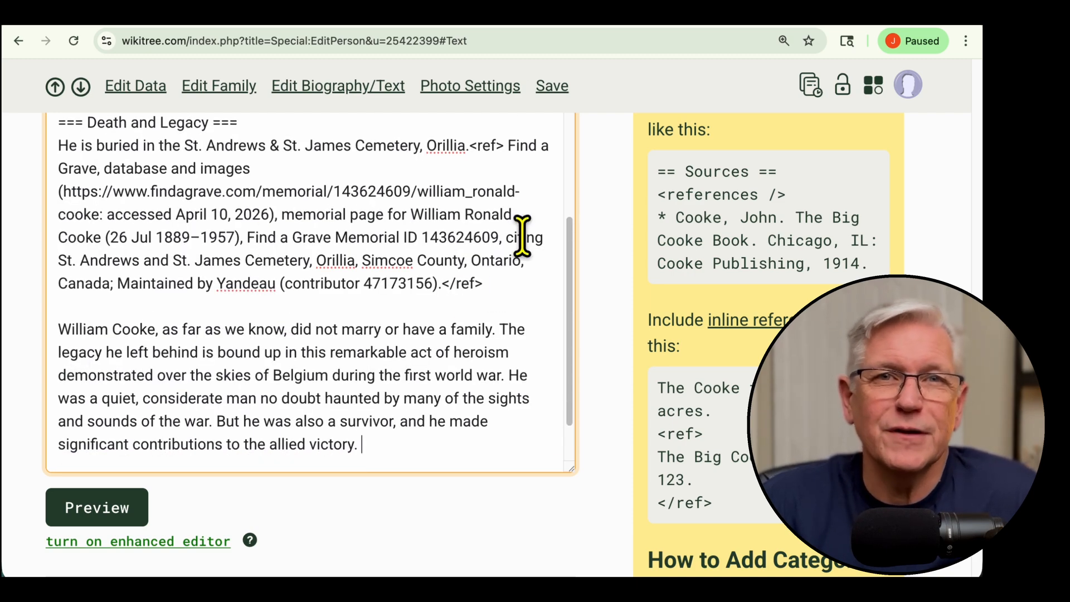
Set the change explanation to "Bio improvement. Fixing typos." and commit the profile changes with a full save
scroll(43, 402, "down", 10)
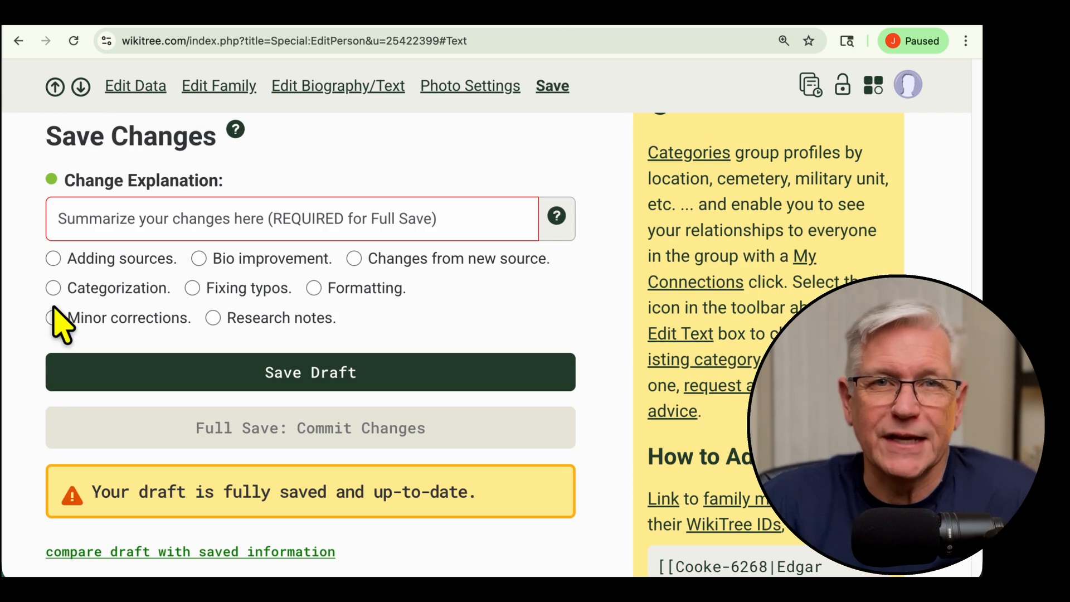
left_click(120, 218)
left_click(198, 258)
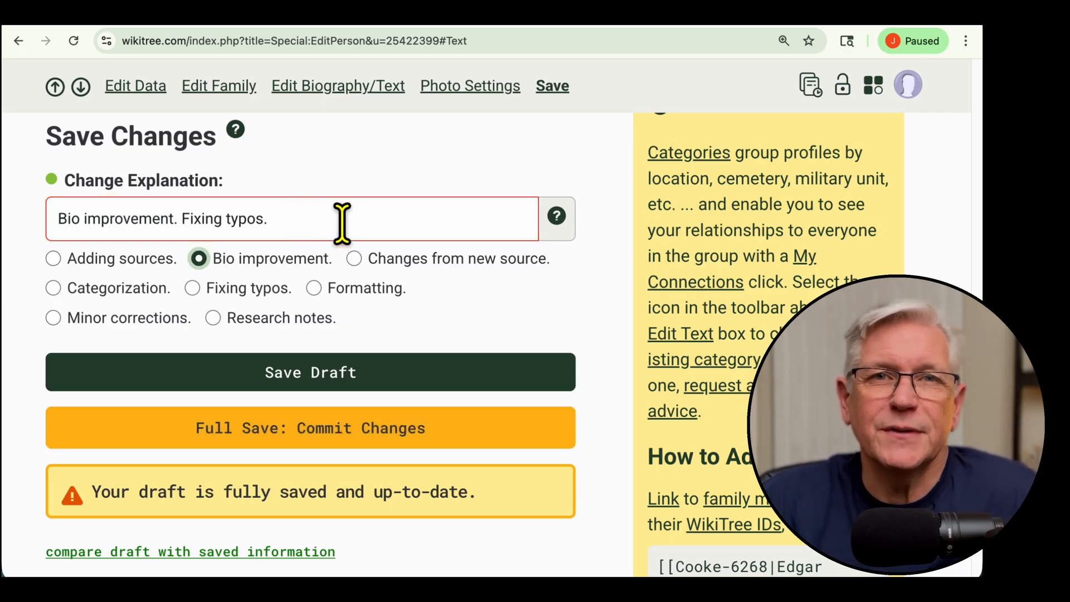
left_click(306, 433)
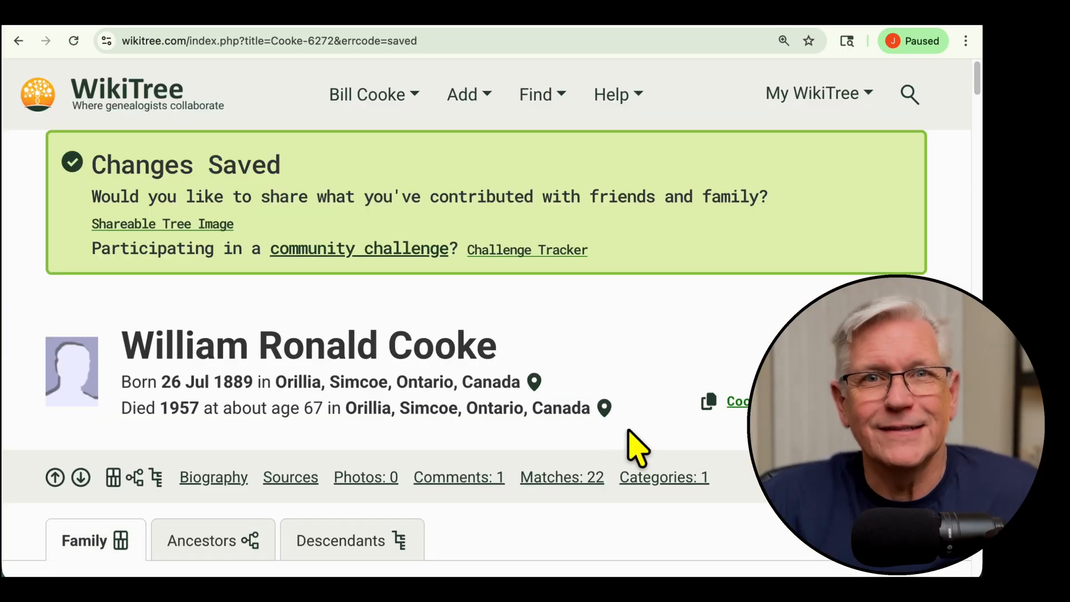
Review the saved profile's biography, including the section on the August 1917 combat mission
scroll(669, 437, "down", 10)
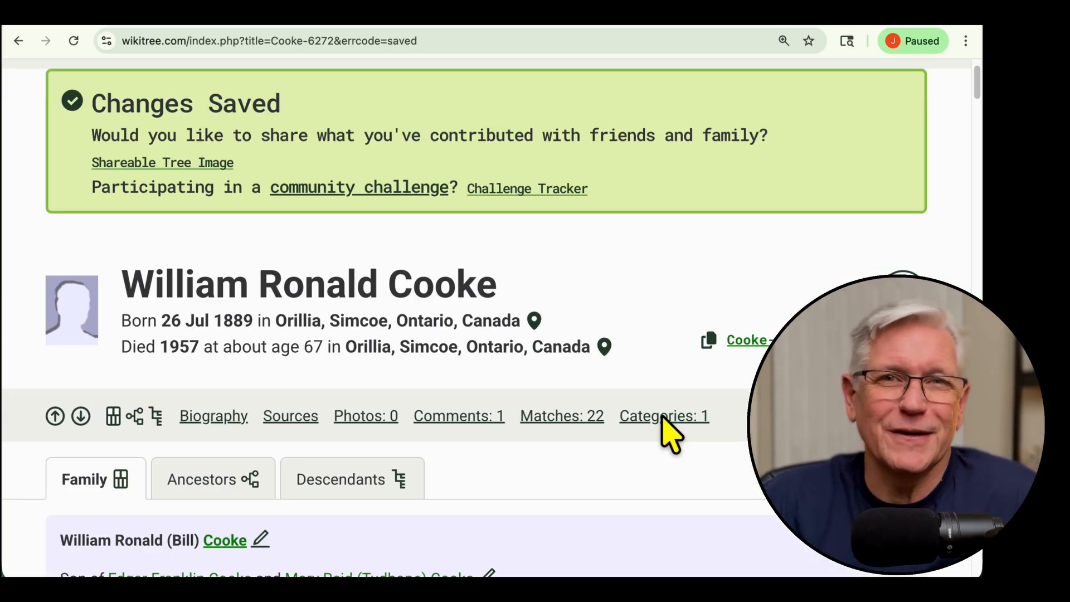
scroll(669, 437, "down", 15)
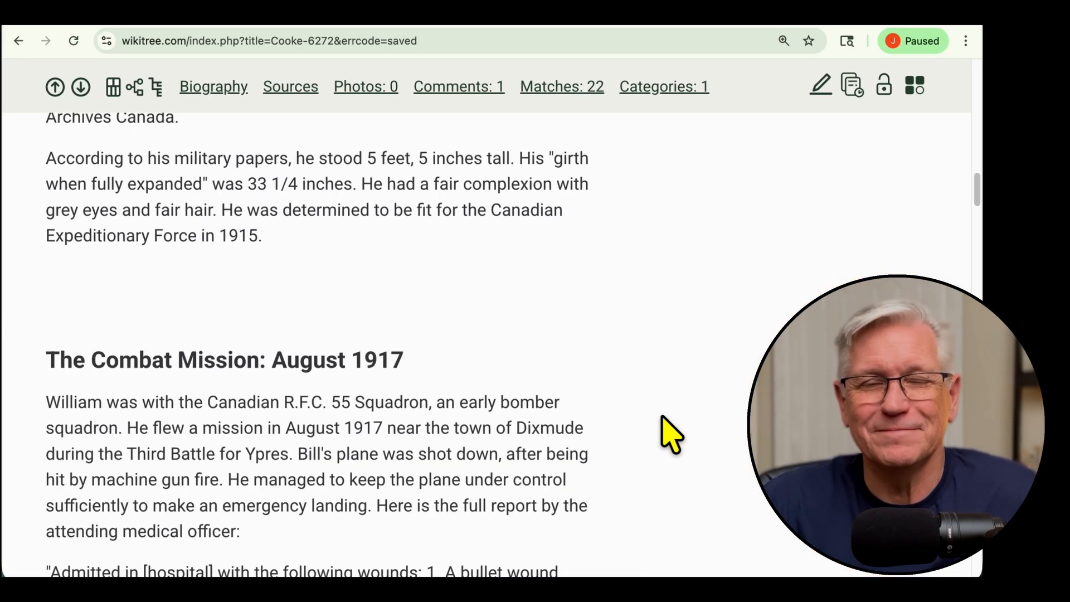
scroll(669, 437, "down", 8)
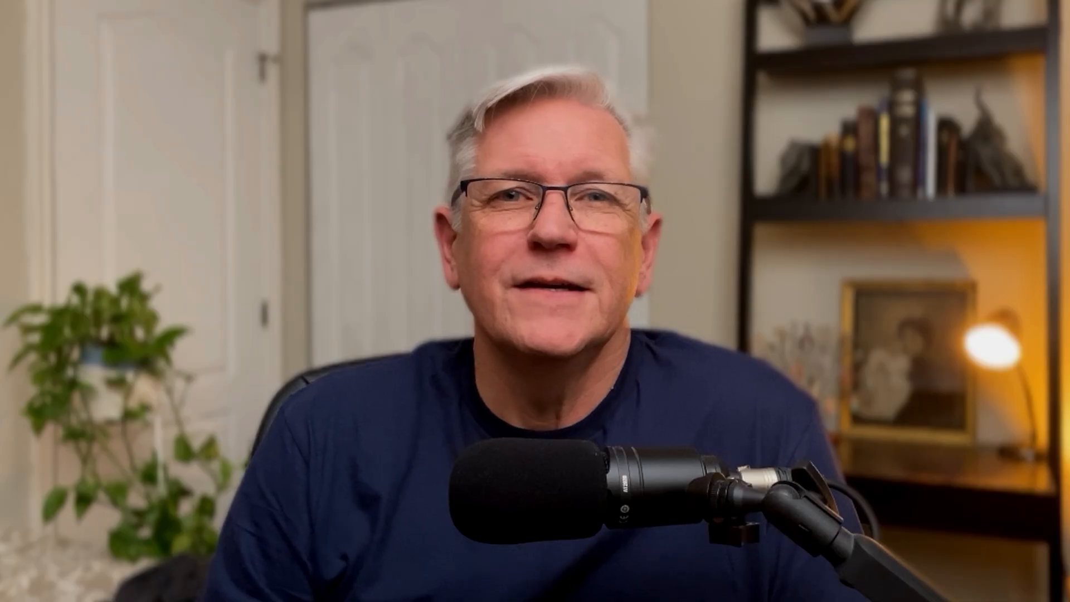